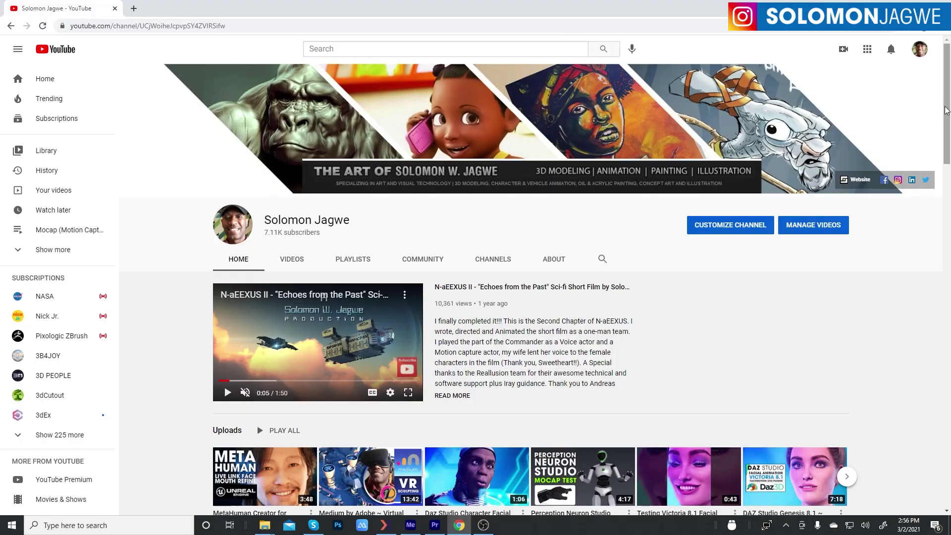
Scroll down the YouTube channel page and move on to the creator's Patreon page.
{"action": "mouse_move", "coordinate": [945, 110]}
{"action": "left_mouse_down"}
{"action": "mouse_move", "coordinate": [947, 217]}
{"action": "mouse_move", "coordinate": [950, 116]}
{"action": "left_mouse_up"}
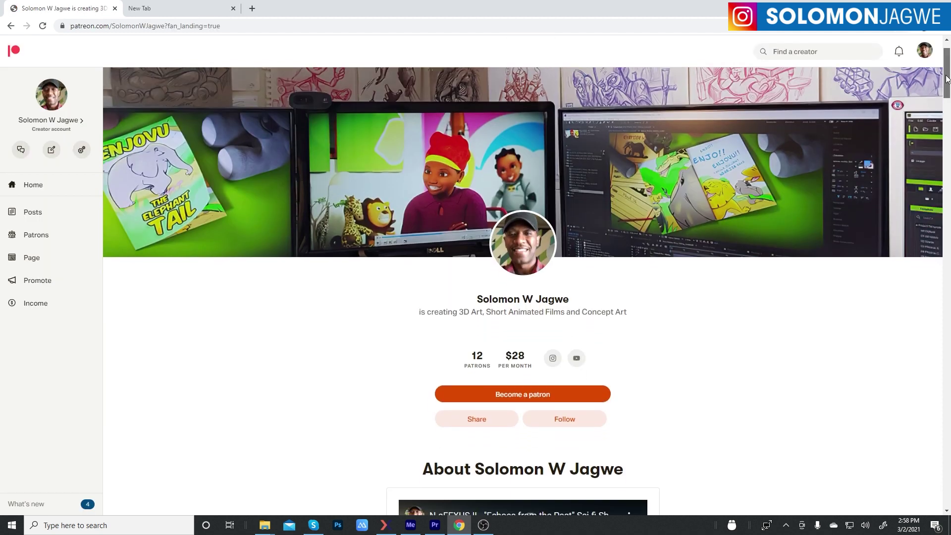
{"action": "mouse_move", "coordinate": [946, 79]}
{"action": "left_mouse_down"}
{"action": "mouse_move", "coordinate": [946, 147]}
{"action": "mouse_move", "coordinate": [944, 72]}
{"action": "left_mouse_up"}
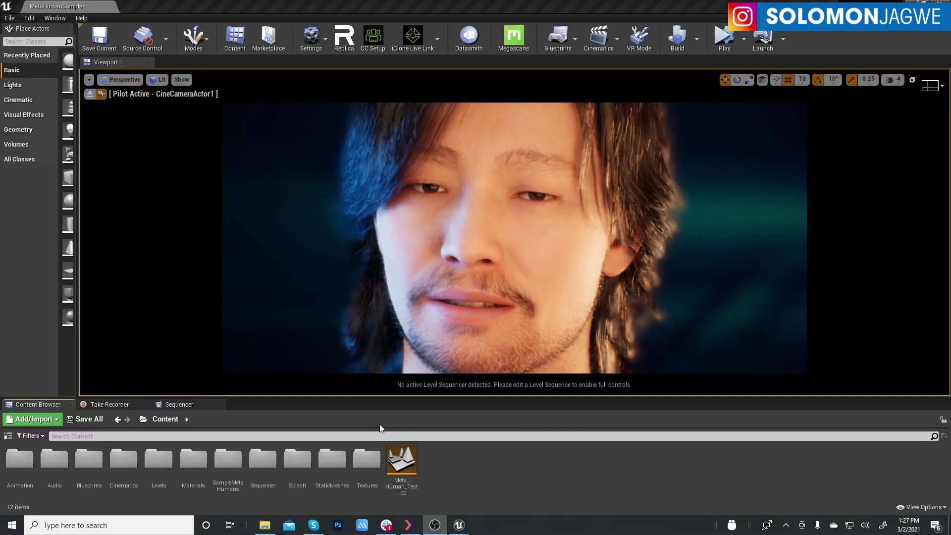
Enlarge the Content Browser and drill into SampleMetaHumans > Common > Face to list Face_AnimBP.
{"action": "left_click_drag", "start_coordinate": [373, 397], "coordinate": [373, 370]}
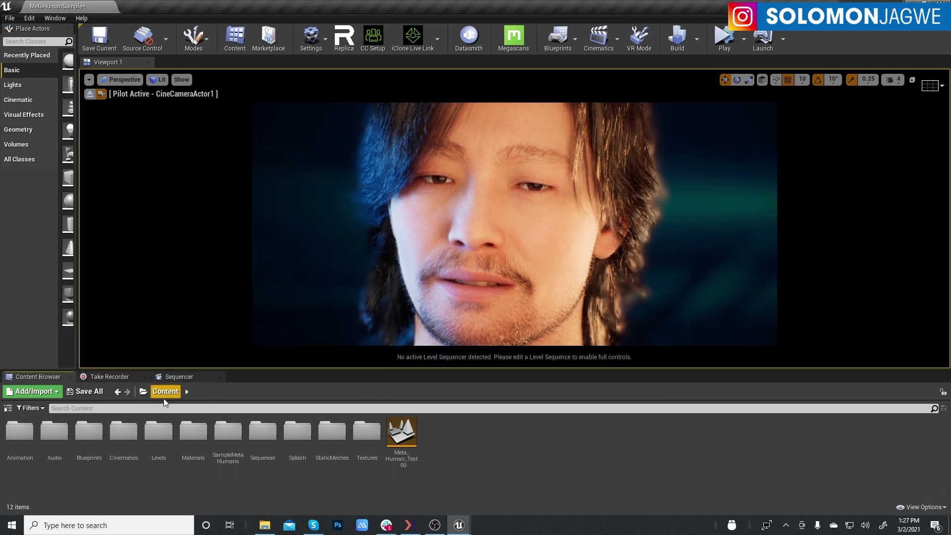
{"action": "double_click", "coordinate": [230, 435]}
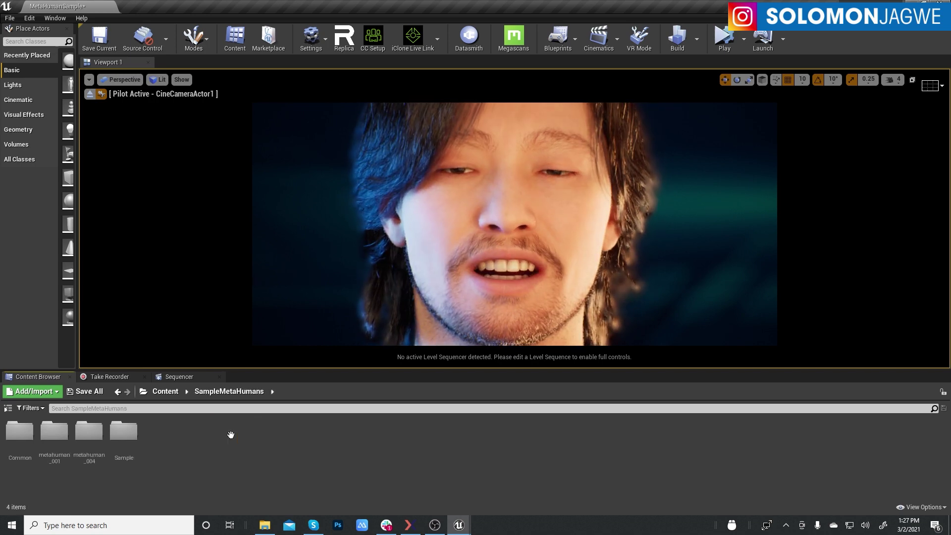
{"action": "double_click", "coordinate": [20, 435]}
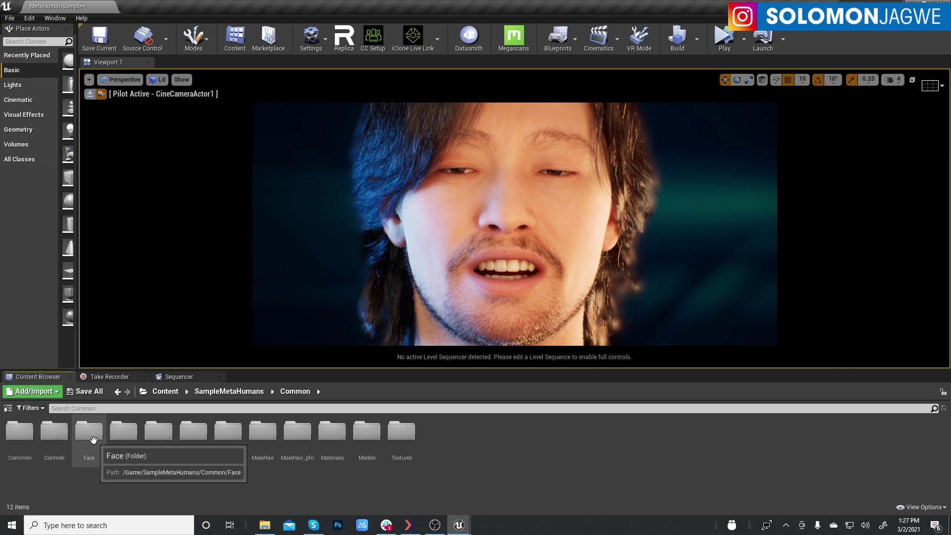
{"action": "double_click", "coordinate": [94, 440]}
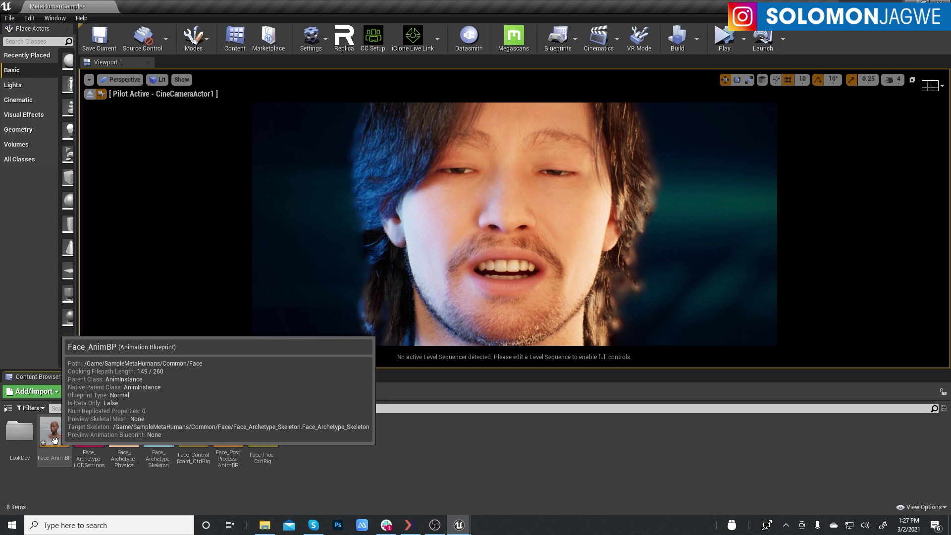
Bring up the Face_AnimBP editor and survey the mouth close, teeth, head rotation and Cache Pose nodes.
{"action": "left_click", "coordinate": [465, 526]}
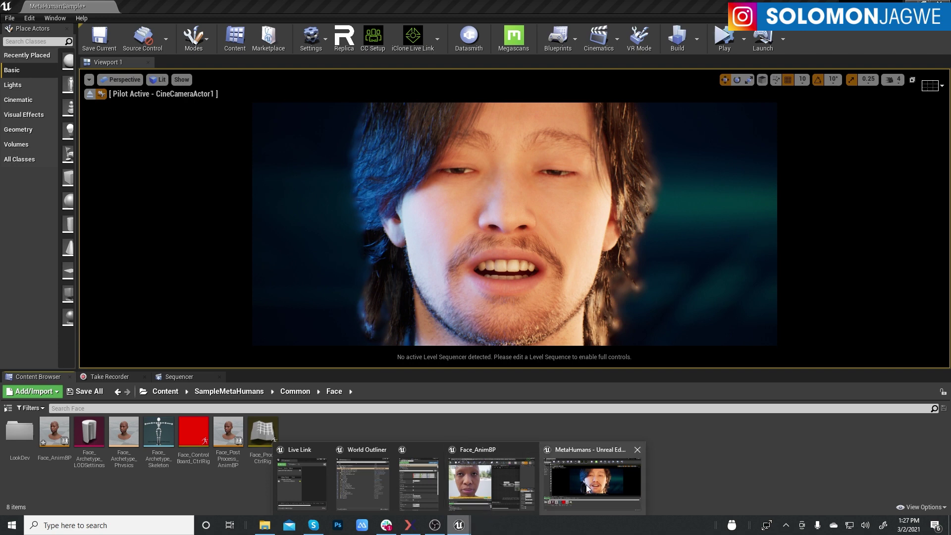
{"action": "left_click", "coordinate": [475, 452]}
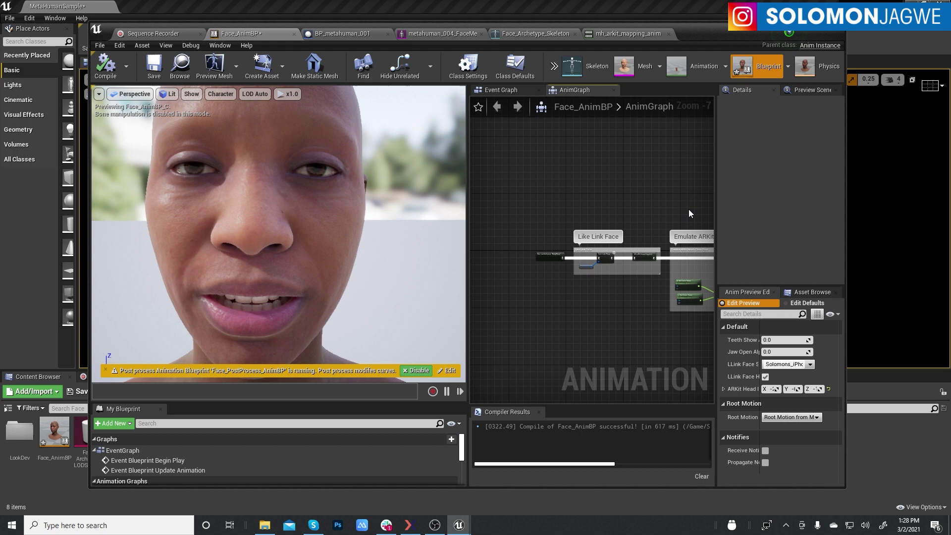
{"action": "right_click_drag", "start_coordinate": [689, 213], "coordinate": [511, 175]}
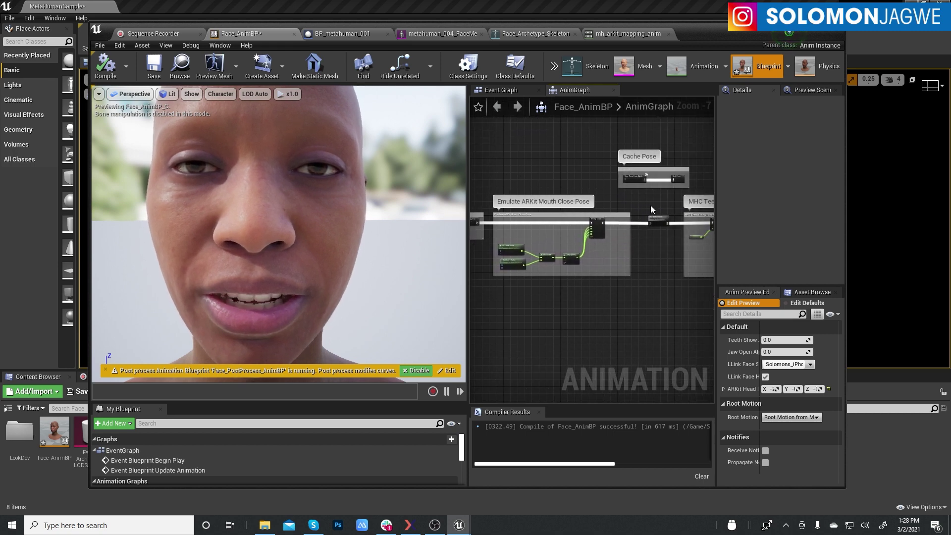
{"action": "scroll", "coordinate": [650, 205], "scroll_direction": "up", "scroll_amount": 1}
{"action": "right_click_drag", "start_coordinate": [668, 248], "coordinate": [437, 238]}
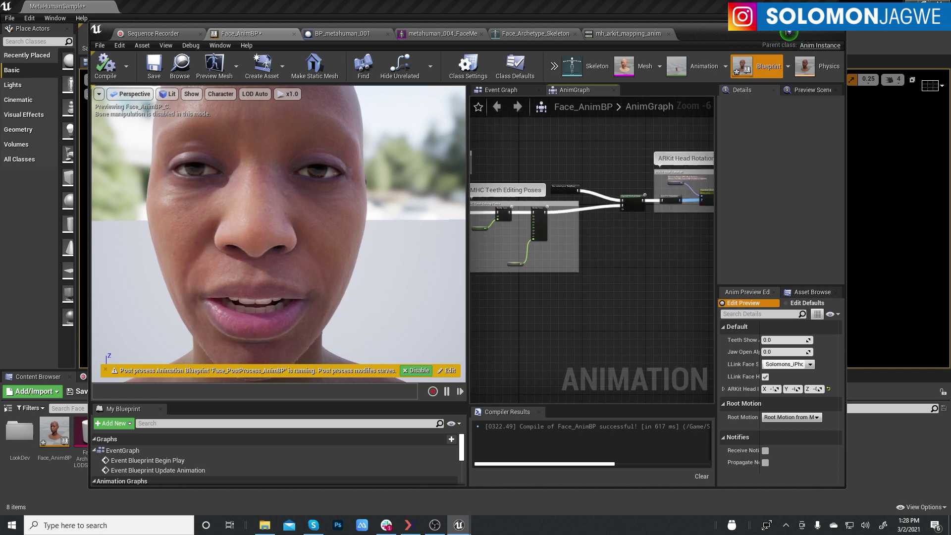
{"action": "right_click_drag", "start_coordinate": [488, 222], "coordinate": [606, 220]}
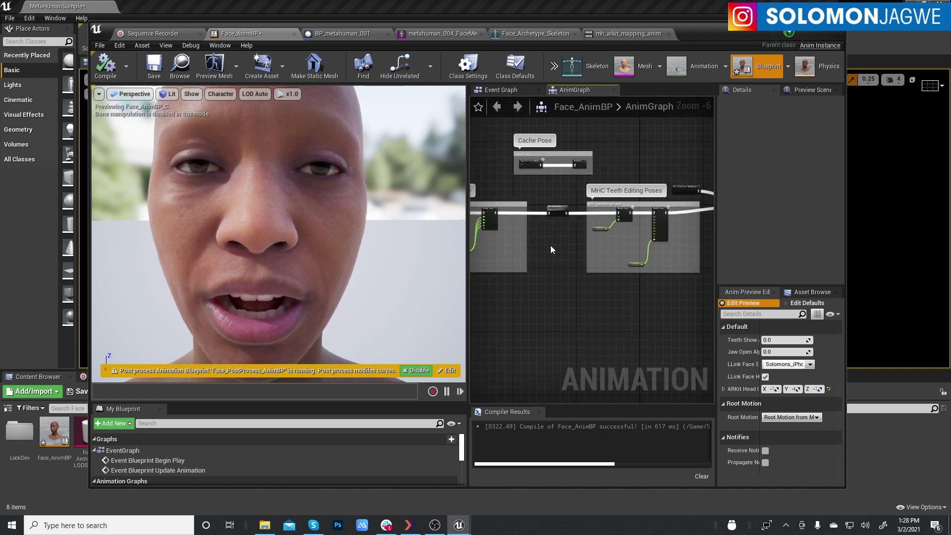
Return to Like Link Face, zoom in on the Live Link Pose node, and maximize the editor.
{"action": "scroll", "coordinate": [557, 246], "scroll_direction": "down", "scroll_amount": 2}
{"action": "right_click_drag", "start_coordinate": [556, 246], "coordinate": [413, 236]}
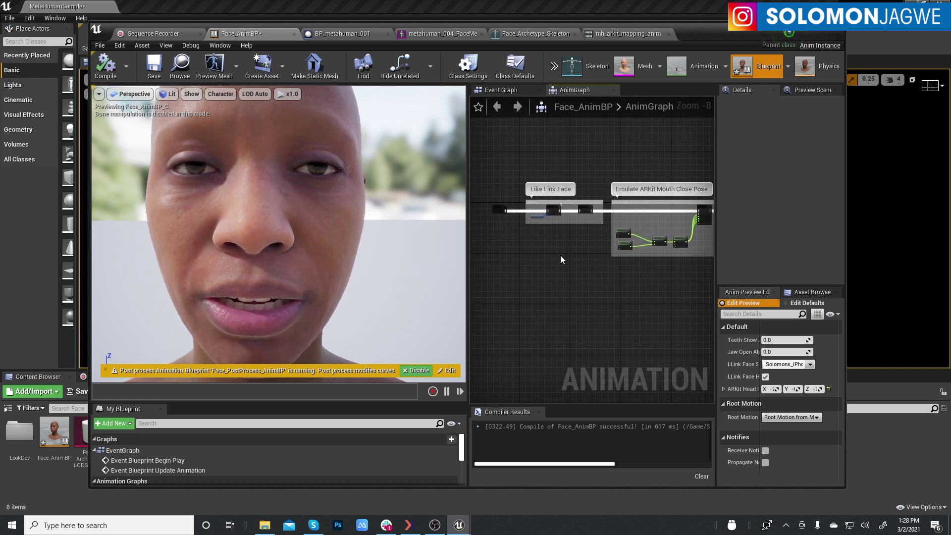
{"action": "scroll", "coordinate": [556, 214], "scroll_direction": "up", "scroll_amount": 5}
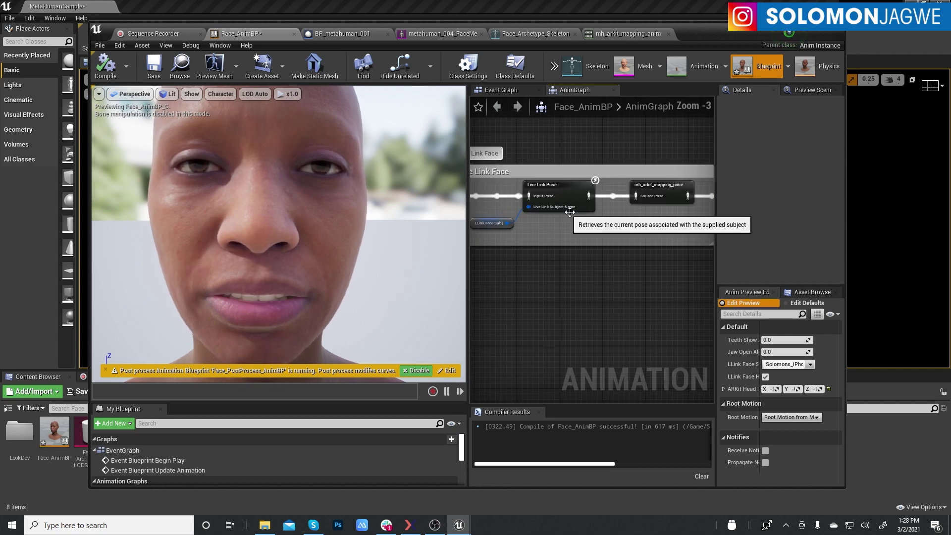
{"action": "scroll", "coordinate": [593, 218], "scroll_direction": "up", "scroll_amount": 2}
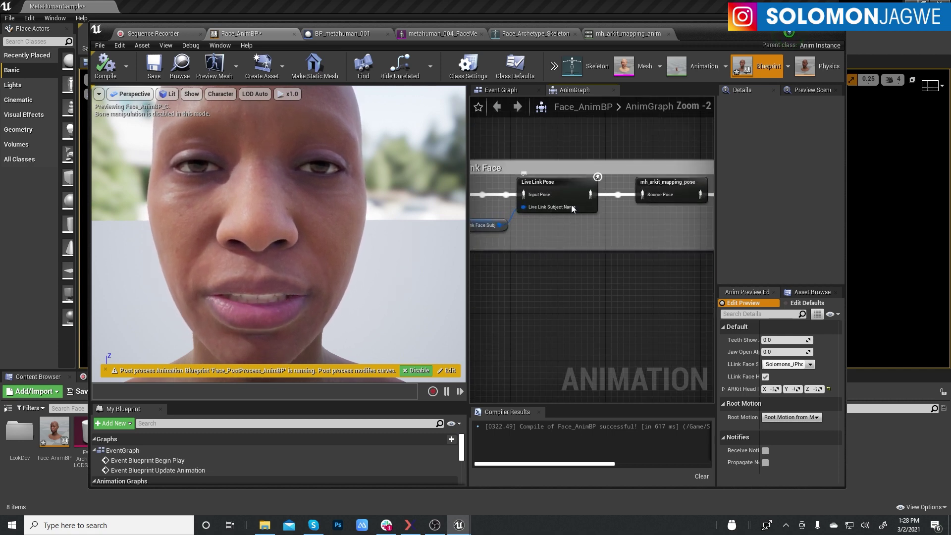
{"action": "scroll", "coordinate": [572, 208], "scroll_direction": "up", "scroll_amount": 1}
{"action": "right_click_drag", "start_coordinate": [572, 209], "coordinate": [690, 219]}
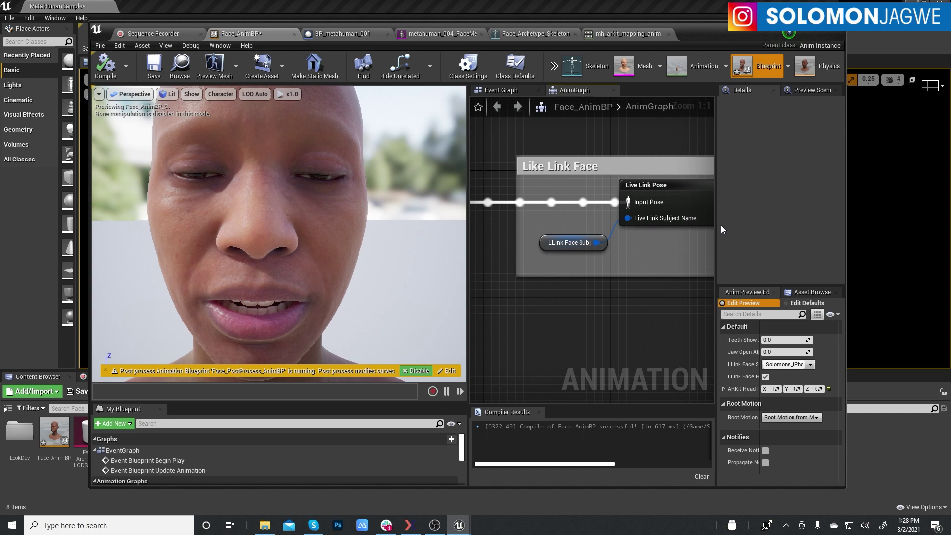
{"action": "left_click", "coordinate": [824, 28]}
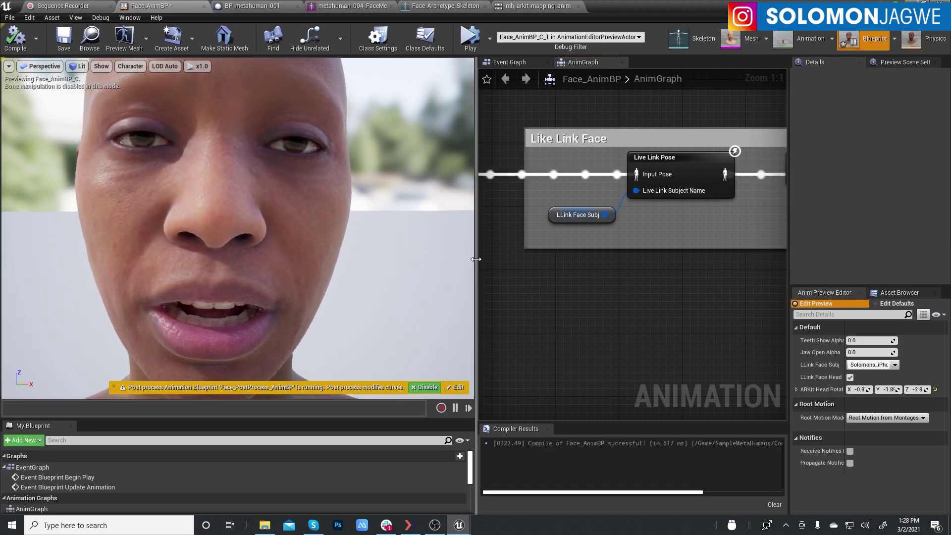
Widen the node graph panel and look over the blueprint's Event Graph.
{"action": "left_click_drag", "start_coordinate": [475, 263], "coordinate": [390, 259]}
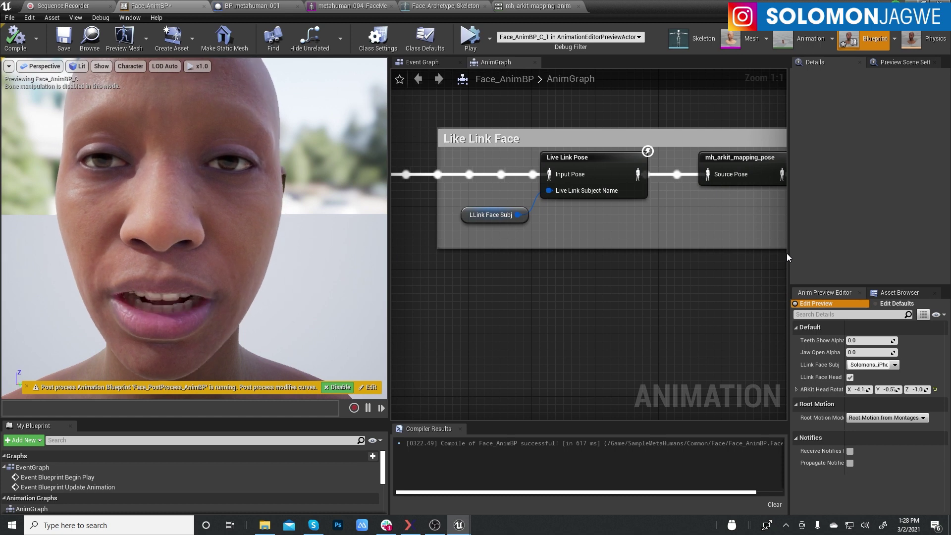
{"action": "left_click_drag", "start_coordinate": [787, 252], "coordinate": [904, 253]}
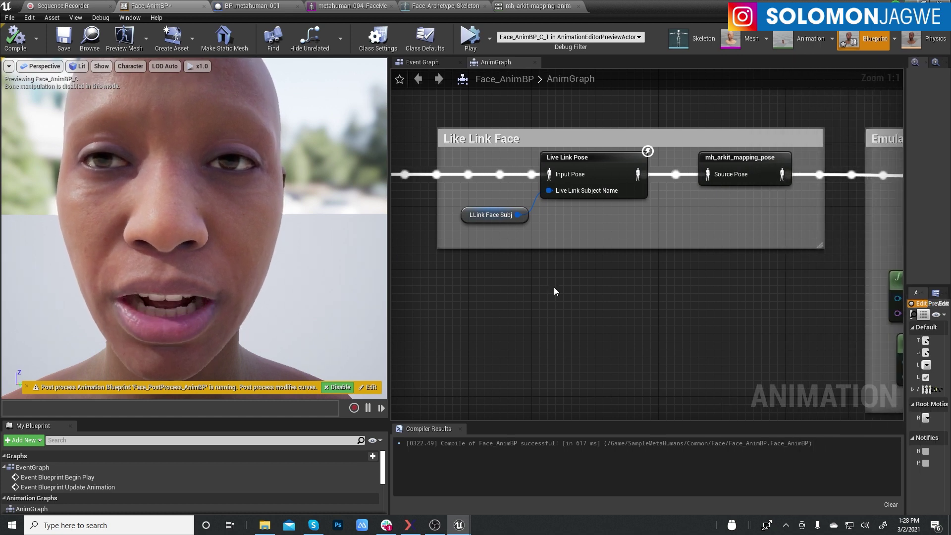
{"action": "right_click_drag", "start_coordinate": [529, 287], "coordinate": [619, 283]}
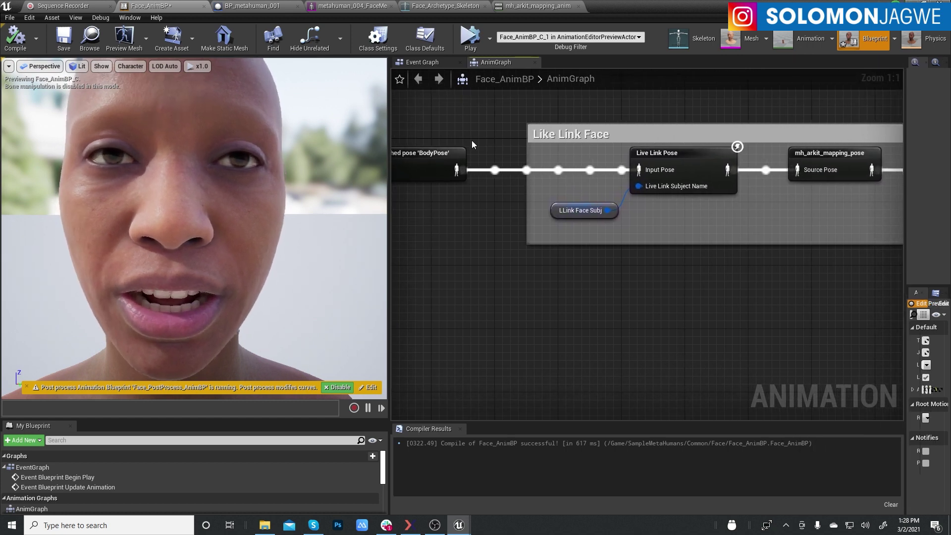
{"action": "left_click", "coordinate": [426, 62]}
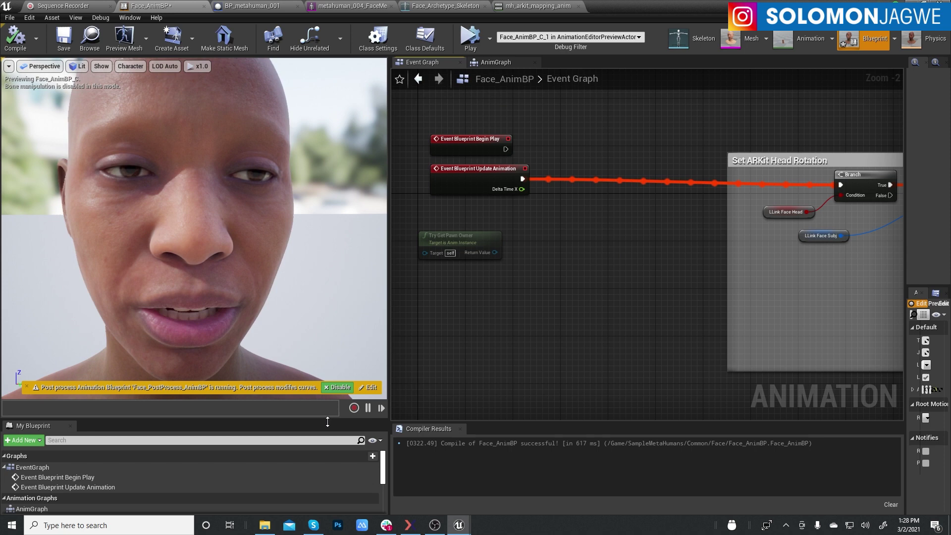
{"action": "scroll", "coordinate": [381, 473], "scroll_direction": "down", "scroll_amount": 3}
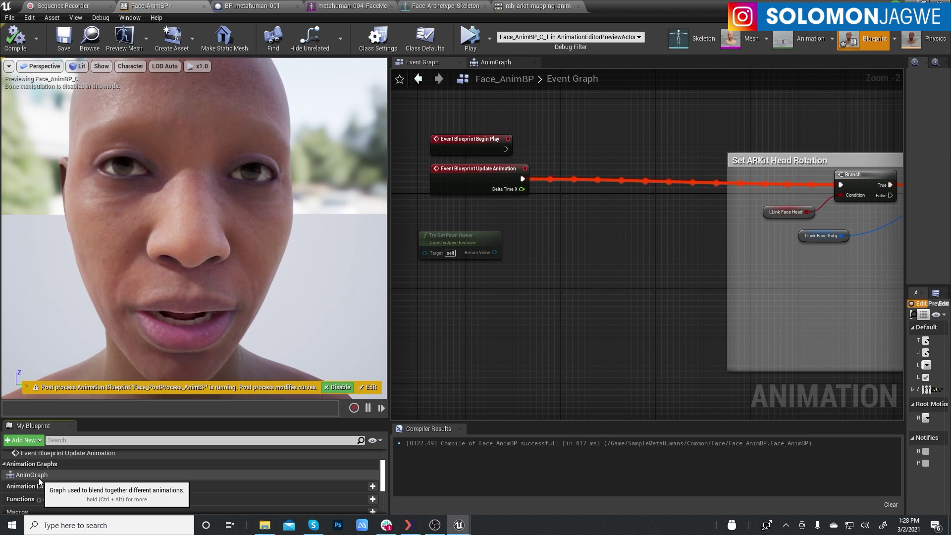
Back in the AnimGraph, frame the entire Like Link Face comment and its Live Link Pose node.
{"action": "left_click", "coordinate": [492, 63]}
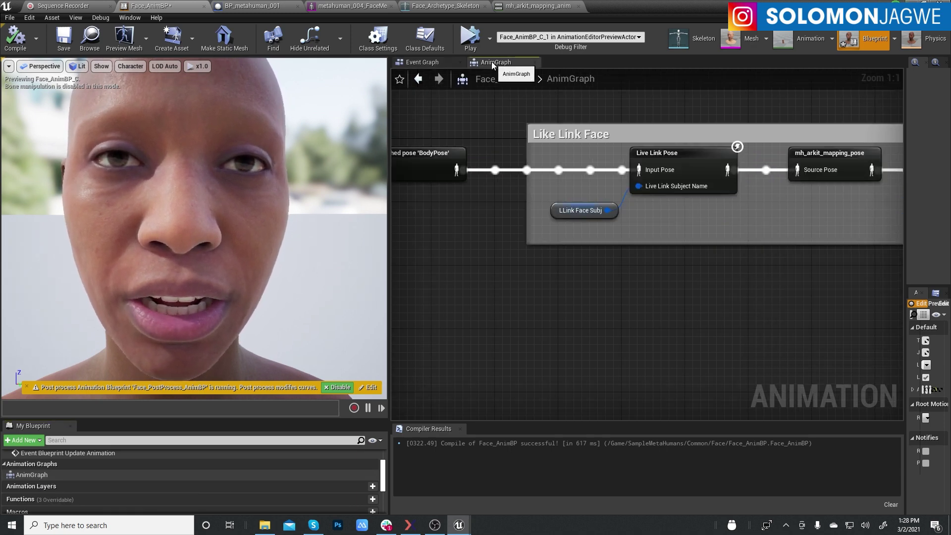
{"action": "scroll", "coordinate": [560, 263], "scroll_direction": "up", "scroll_amount": 2}
{"action": "right_click_drag", "start_coordinate": [560, 263], "coordinate": [672, 268]}
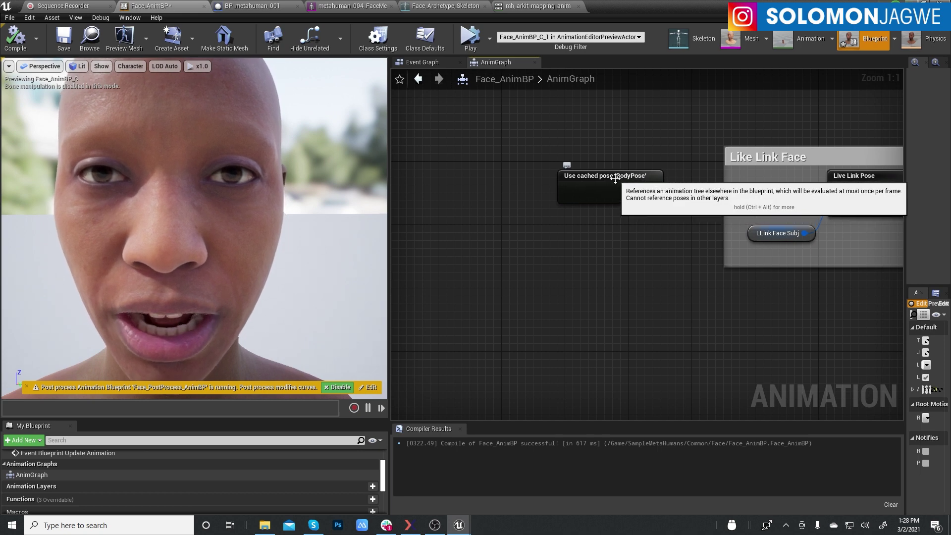
{"action": "right_click_drag", "start_coordinate": [663, 182], "coordinate": [413, 187]}
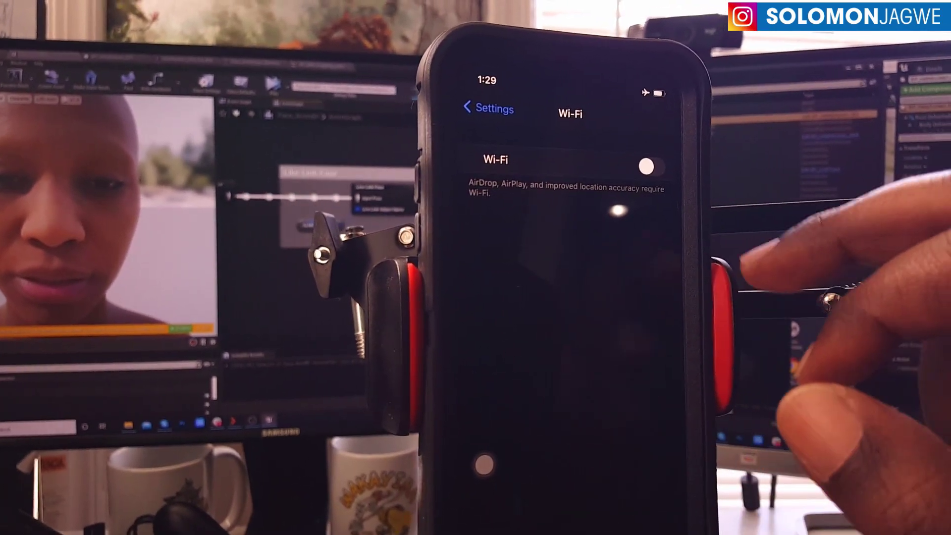
Back out of the Wi-Fi settings and return to Live Link Face from the app switcher.
{"action": "left_click", "coordinate": [488, 108]}
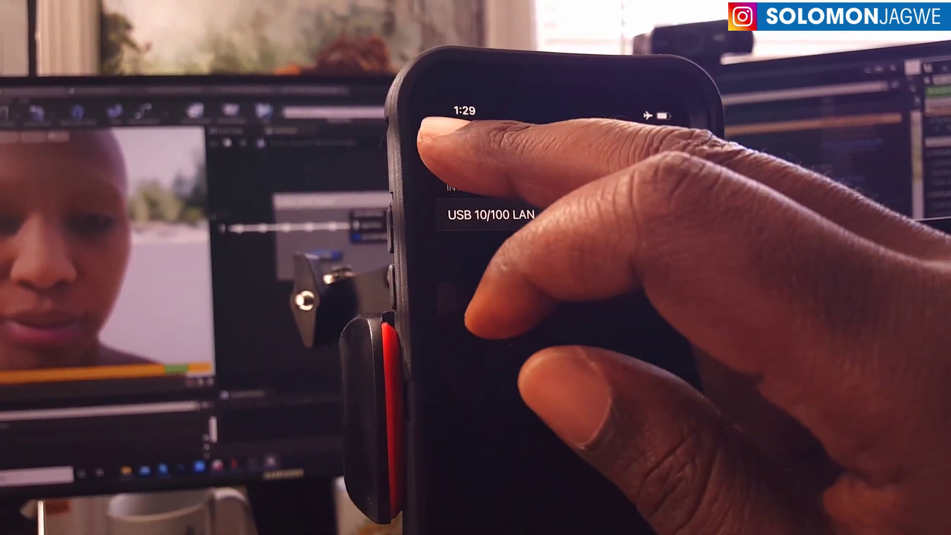
{"action": "left_click", "coordinate": [439, 137]}
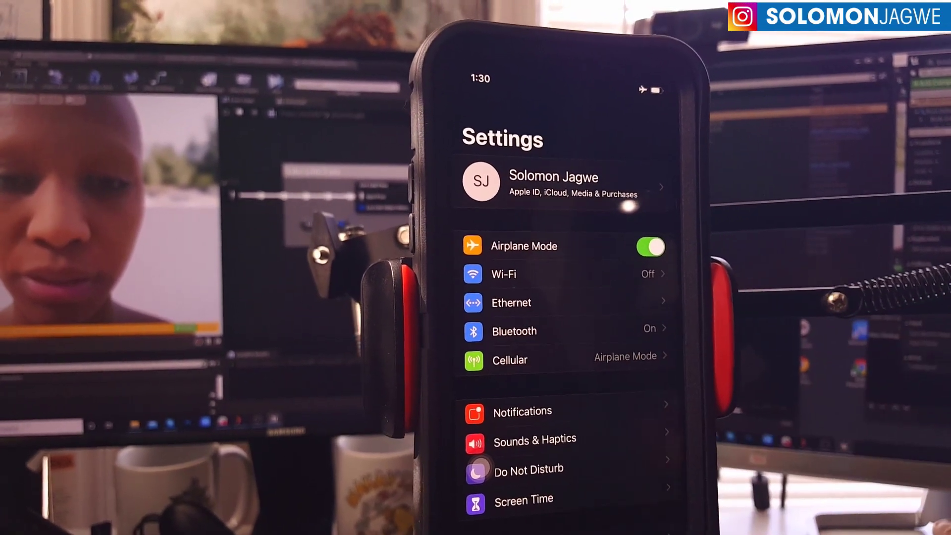
{"action": "left_click_drag", "start_coordinate": [574, 530], "coordinate": [639, 404]}
{"action": "left_click", "coordinate": [637, 328]}
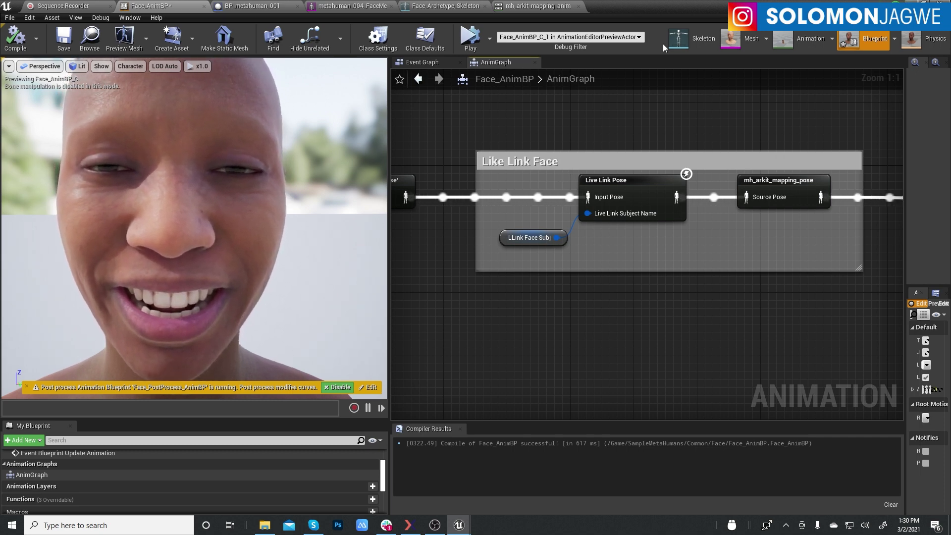
Pan toward the Get Curve nodes and pull a new wire from the Live Link Pose output.
{"action": "right_click_drag", "start_coordinate": [750, 298], "coordinate": [680, 297]}
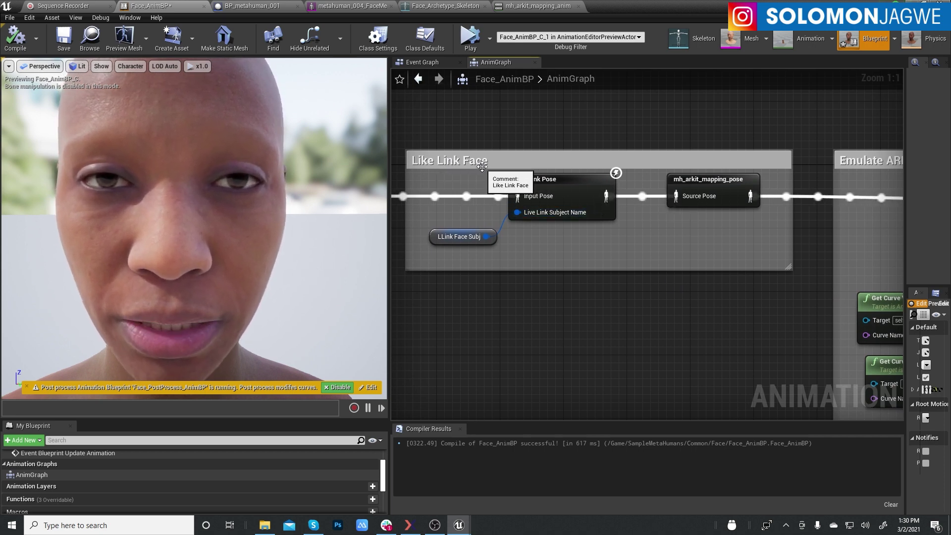
{"action": "left_click_drag", "start_coordinate": [604, 195], "coordinate": [618, 314]}
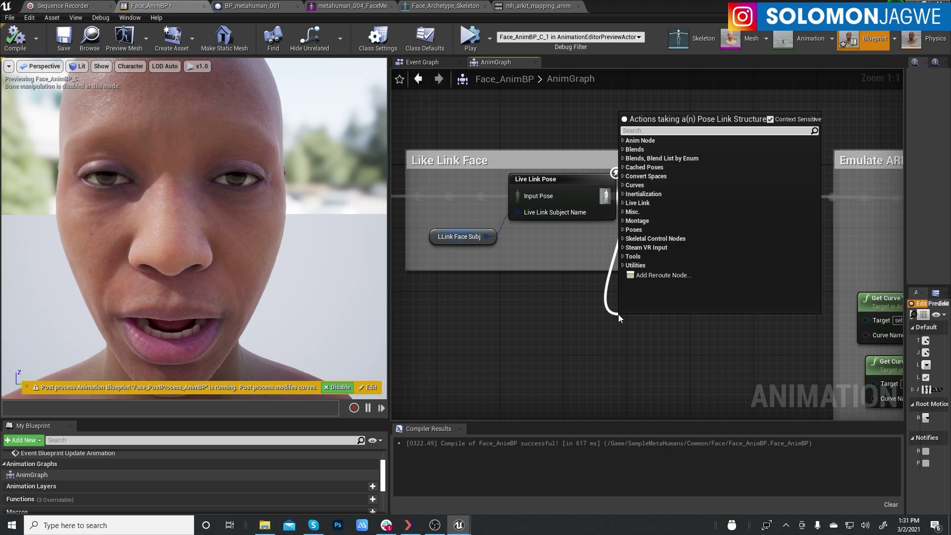
Add a Modify Curve node after Live Link Pose and place it below the comment.
{"action": "type", "text": "curve"}
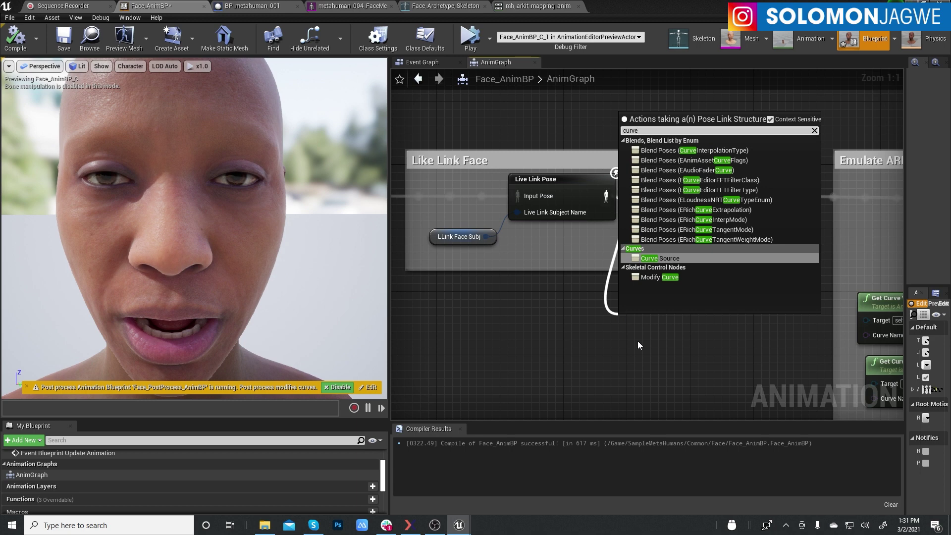
{"action": "left_click", "coordinate": [655, 278]}
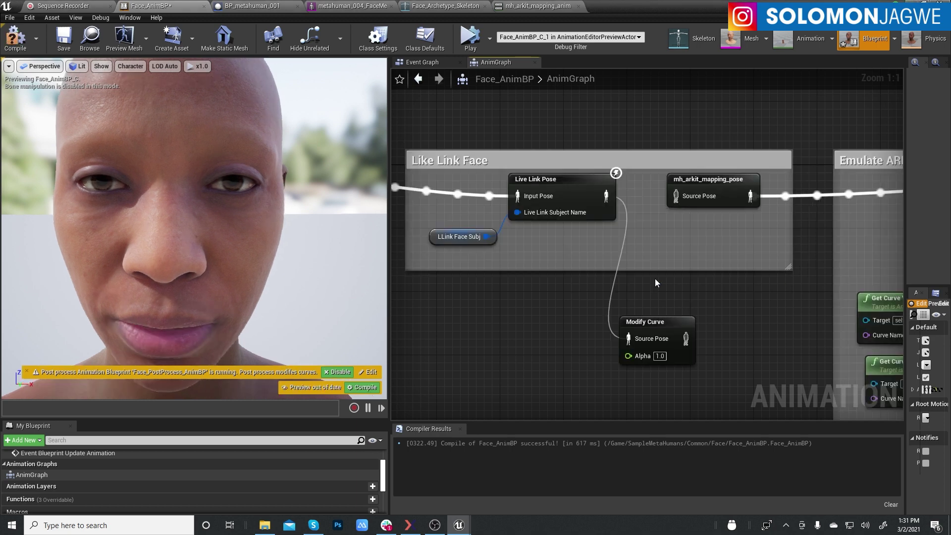
{"action": "left_click_drag", "start_coordinate": [670, 324], "coordinate": [638, 308]}
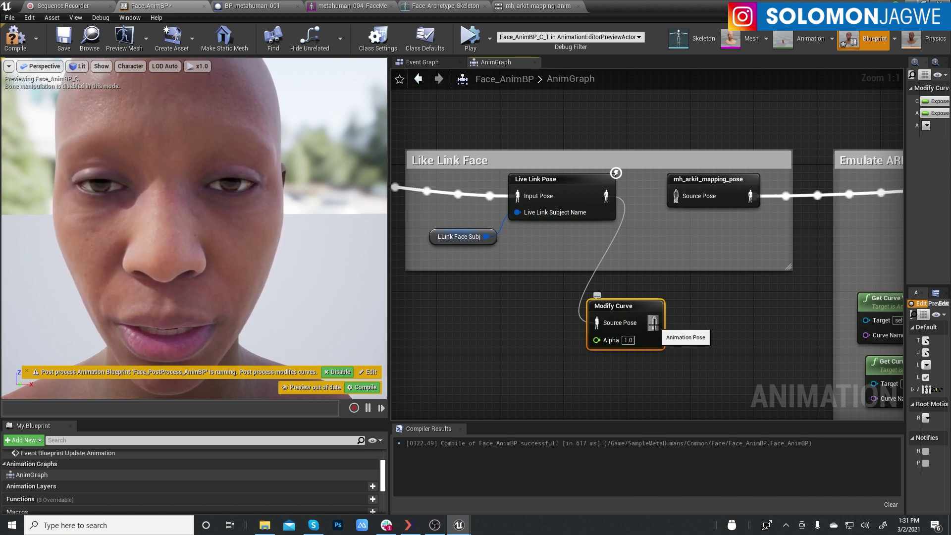
Add a MouthShrugLower curve pin to the Modify Curve node.
{"action": "right_click", "coordinate": [654, 322]}
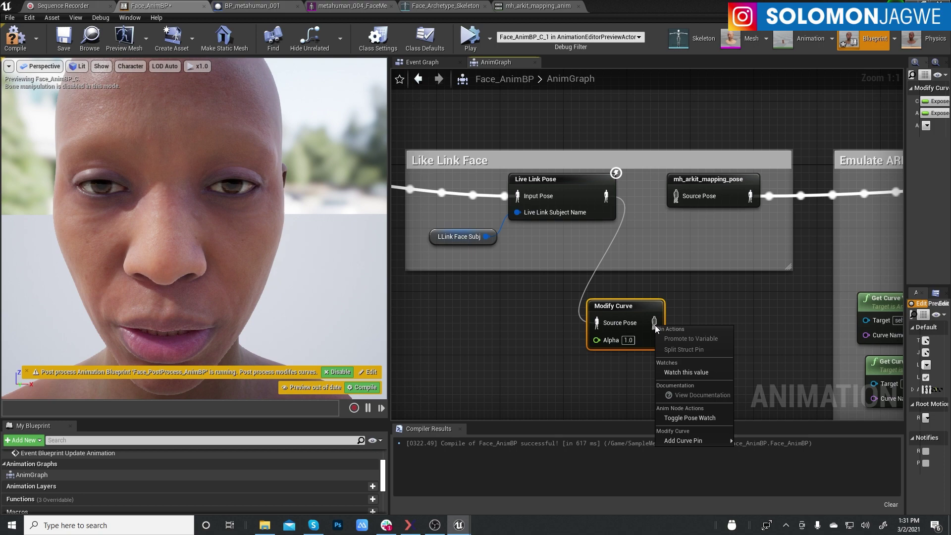
{"action": "mouse_move", "coordinate": [701, 442]}
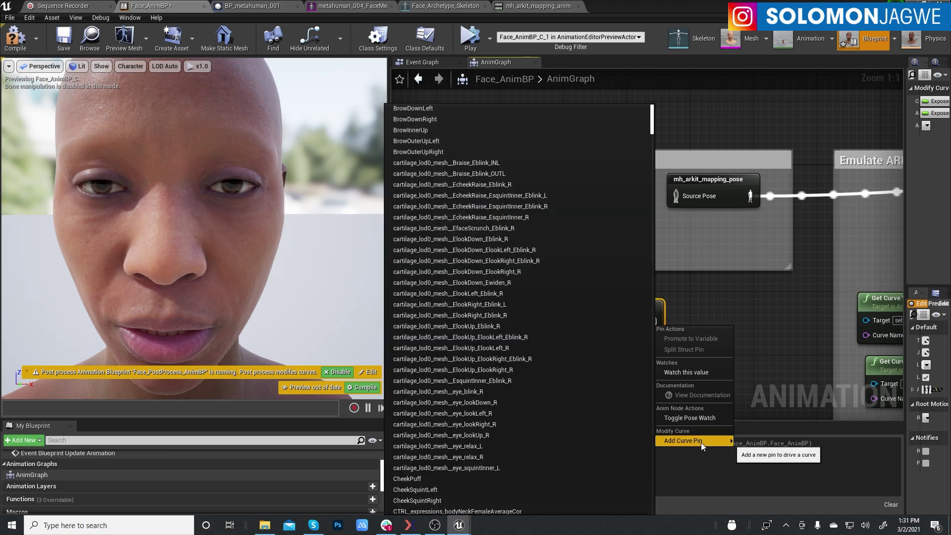
{"action": "scroll", "coordinate": [542, 414], "scroll_direction": "down", "scroll_amount": 5}
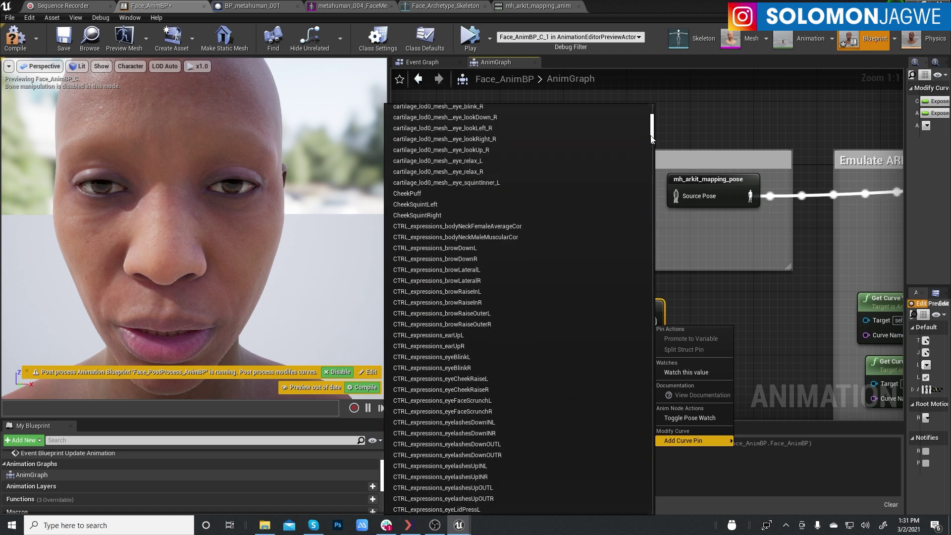
{"action": "left_click_drag", "start_coordinate": [653, 133], "coordinate": [643, 508]}
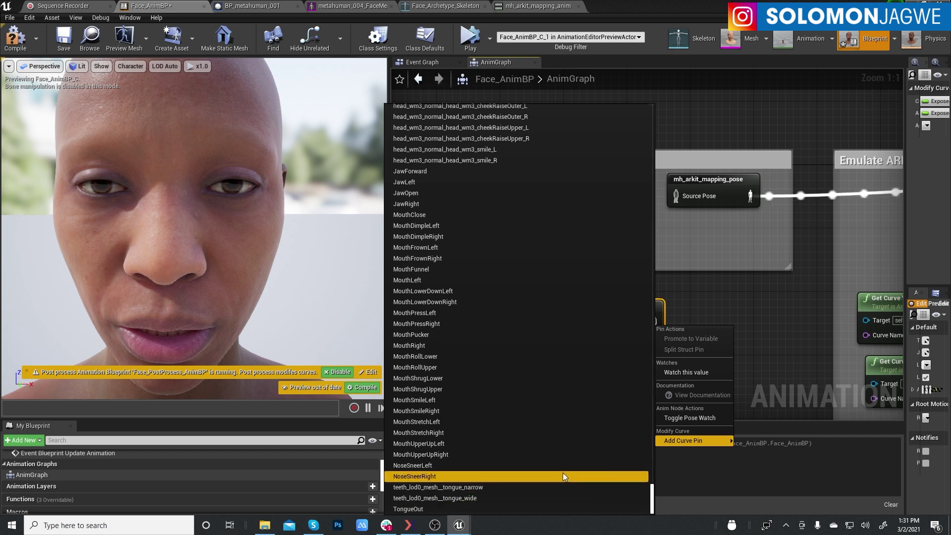
{"action": "left_click", "coordinate": [426, 378]}
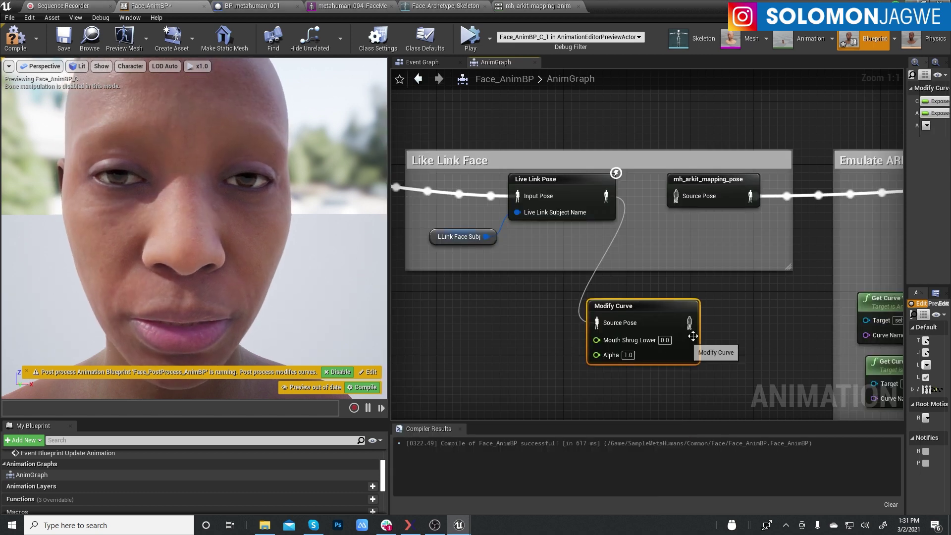
Add a MouthShrugUpper curve pin alongside Mouth Shrug Lower on the Modify Curve node.
{"action": "right_click", "coordinate": [688, 324]}
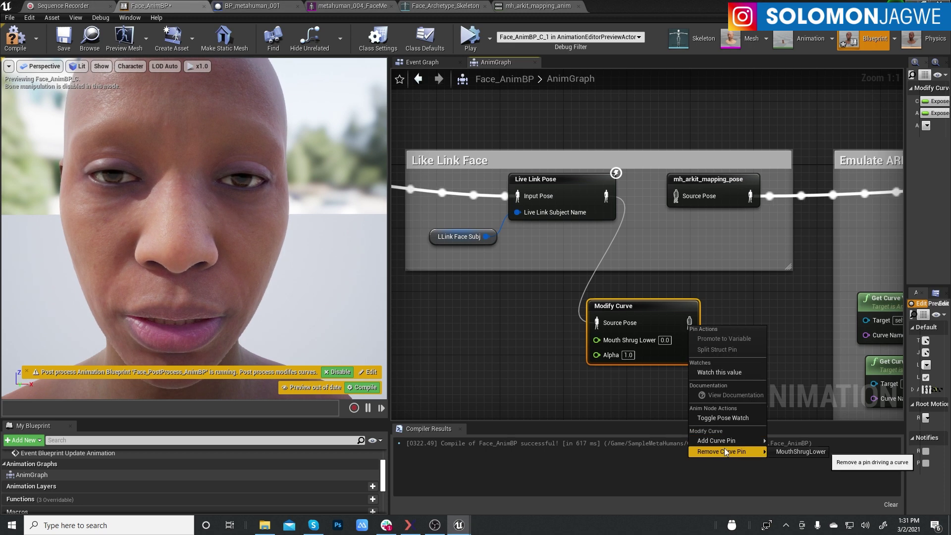
{"action": "mouse_move", "coordinate": [724, 442]}
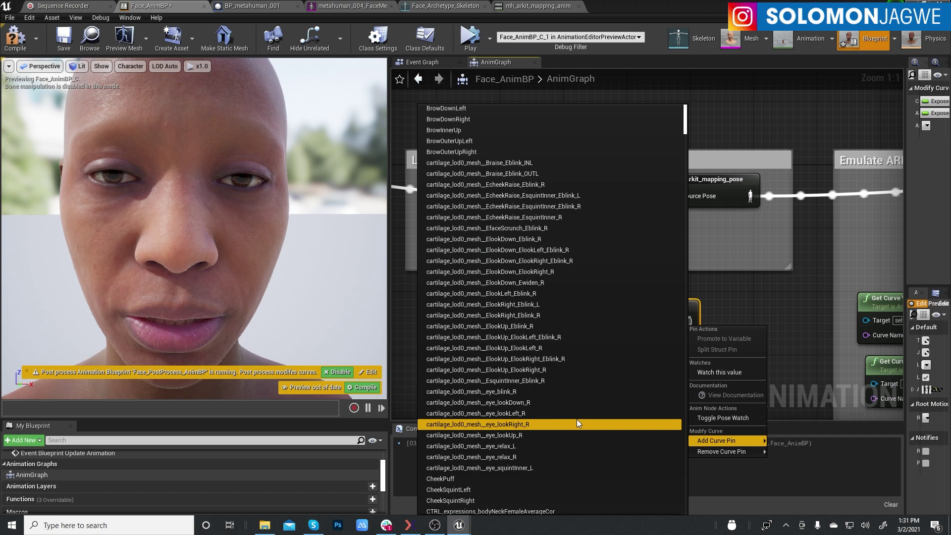
{"action": "left_click_drag", "start_coordinate": [685, 123], "coordinate": [684, 508]}
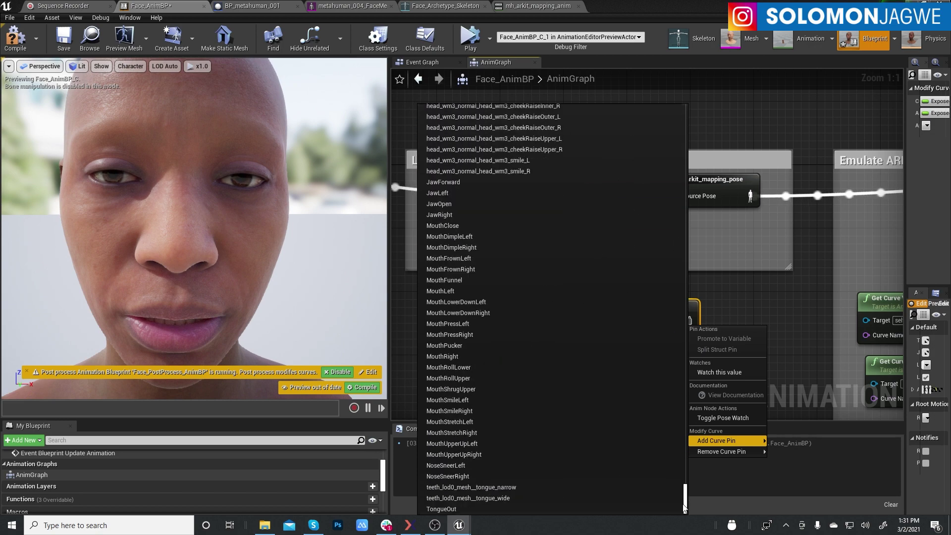
{"action": "left_click", "coordinate": [467, 390]}
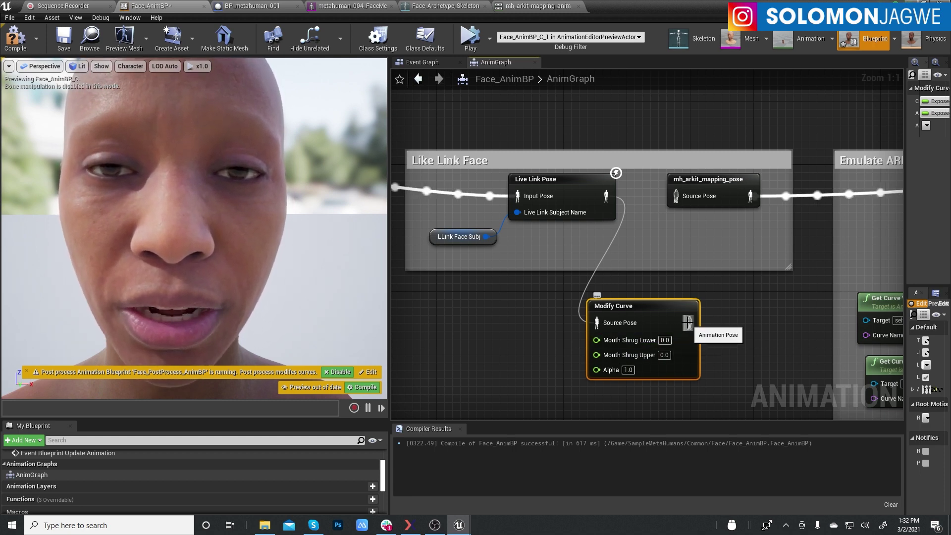
Wire Modify Curve into mh_arkit_mapping_pose's Source Pose and compile Face_AnimBP.
{"action": "left_click_drag", "start_coordinate": [690, 323], "coordinate": [676, 196]}
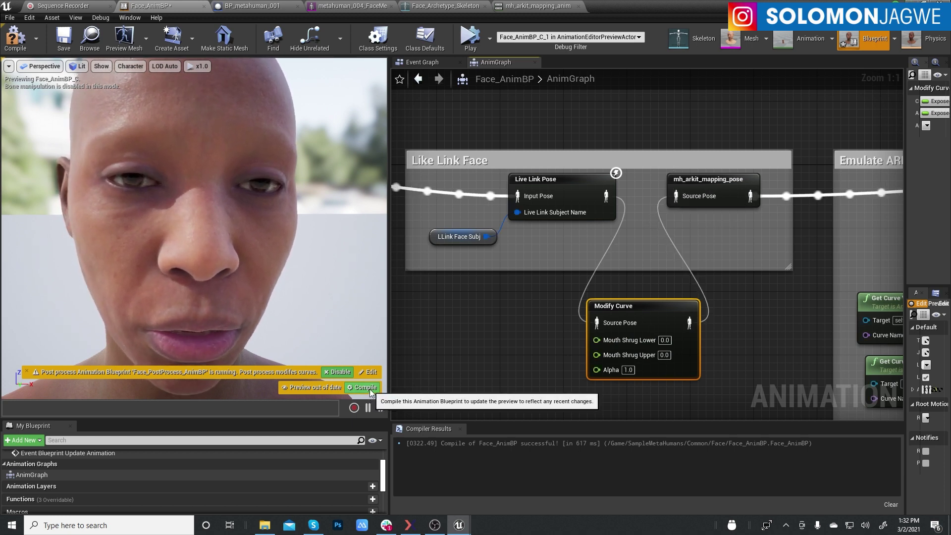
{"action": "left_click", "coordinate": [369, 389]}
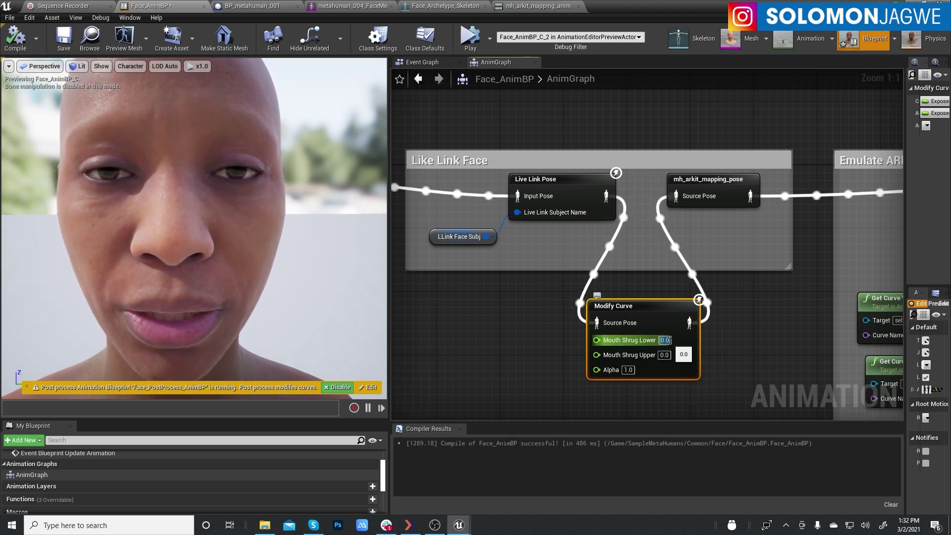
Enter 0.5 for Mouth Shrug Lower and Mouth Shrug Upper, then recompile.
{"action": "type", "text": "5"}
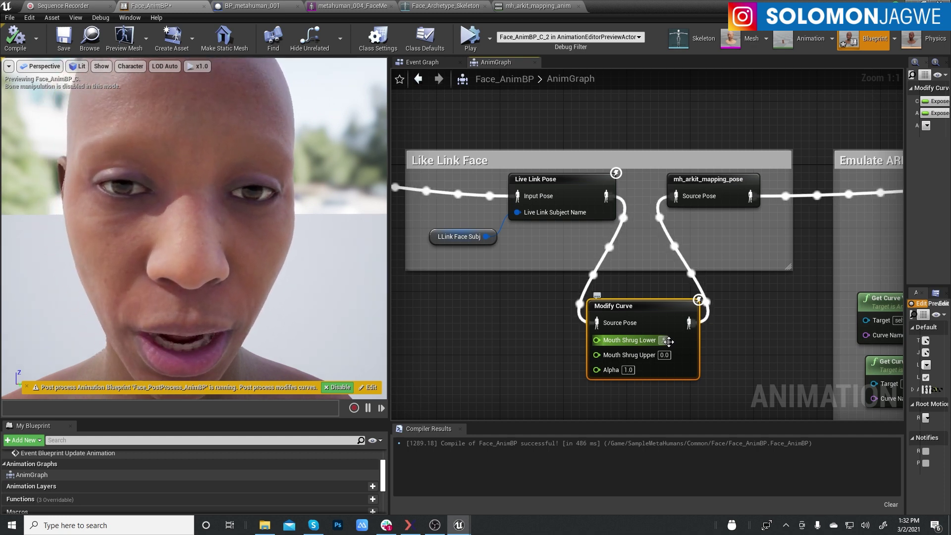
{"action": "key", "text": "Return"}
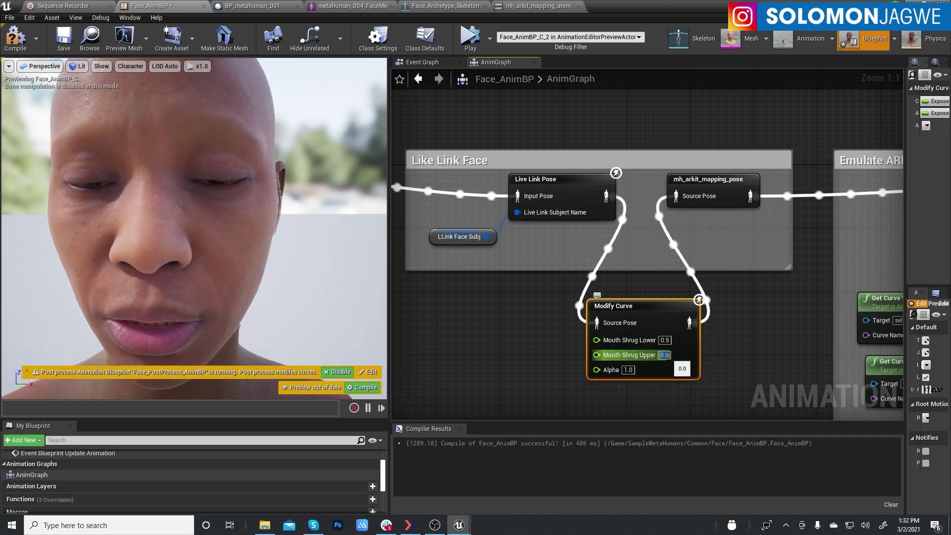
{"action": "type", "text": "0.5"}
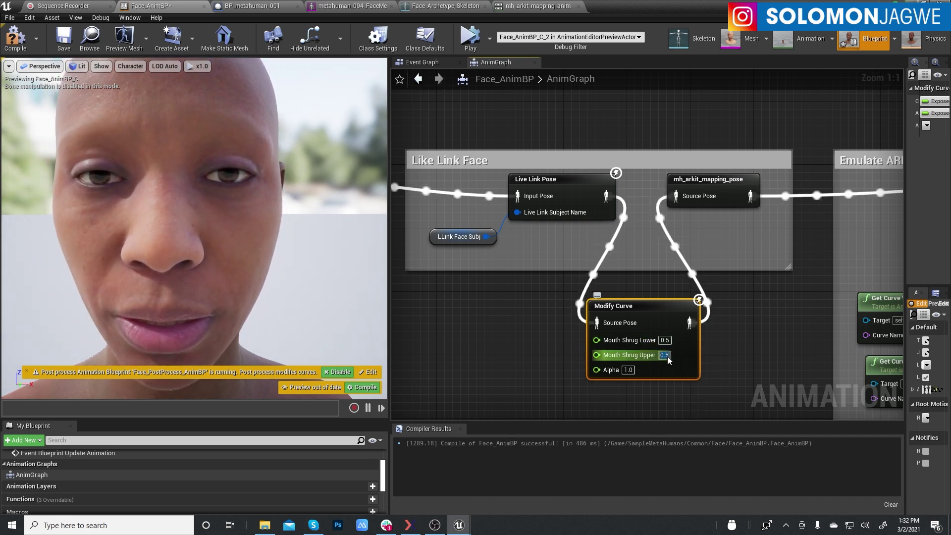
{"action": "left_click", "coordinate": [365, 387]}
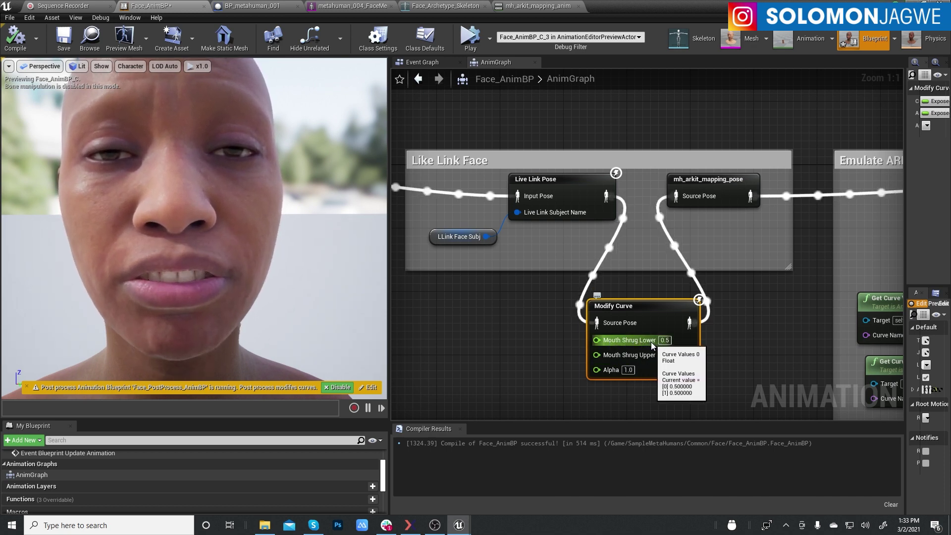
Set Mouth Shrug Lower on the Modify Curve node to 0.8 and recompile.
{"action": "left_click", "coordinate": [665, 339]}
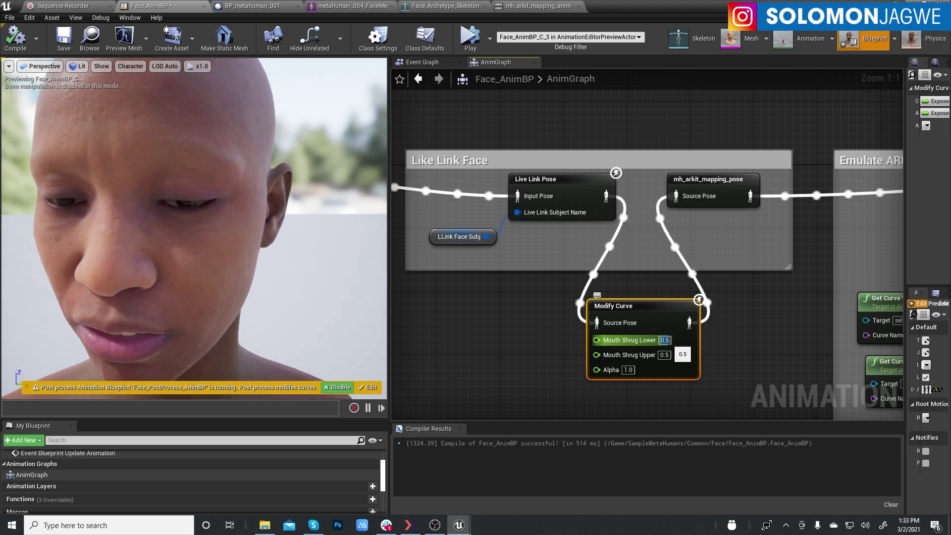
{"action": "type", "text": "8"}
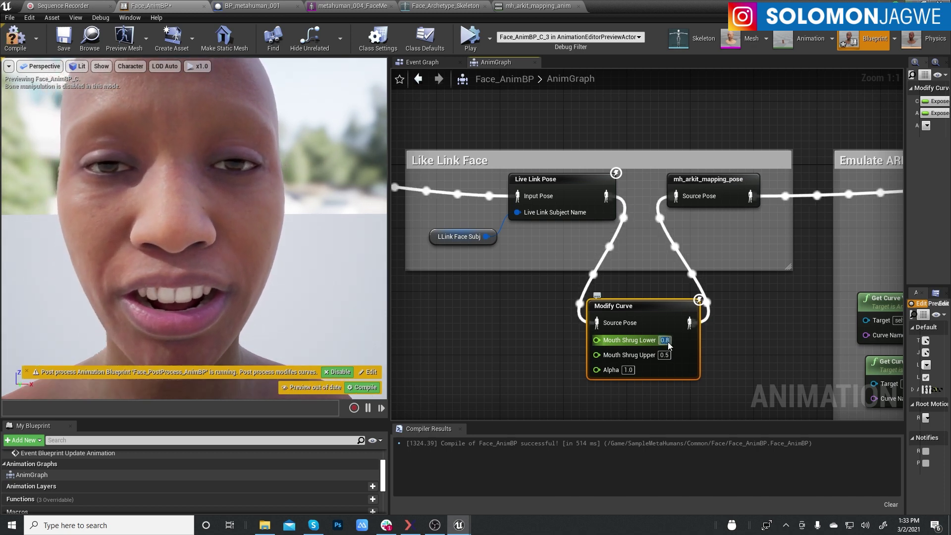
{"action": "key", "text": "Return"}
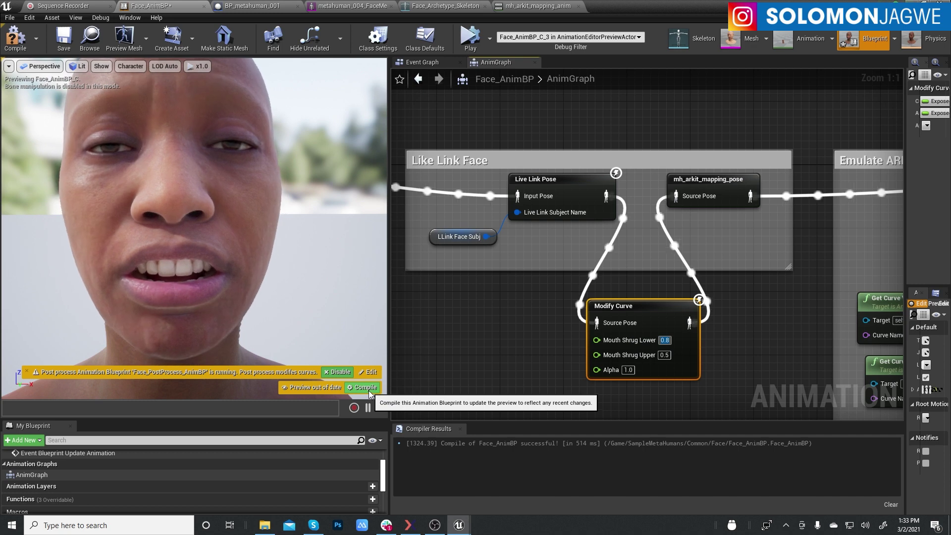
{"action": "left_click", "coordinate": [369, 389]}
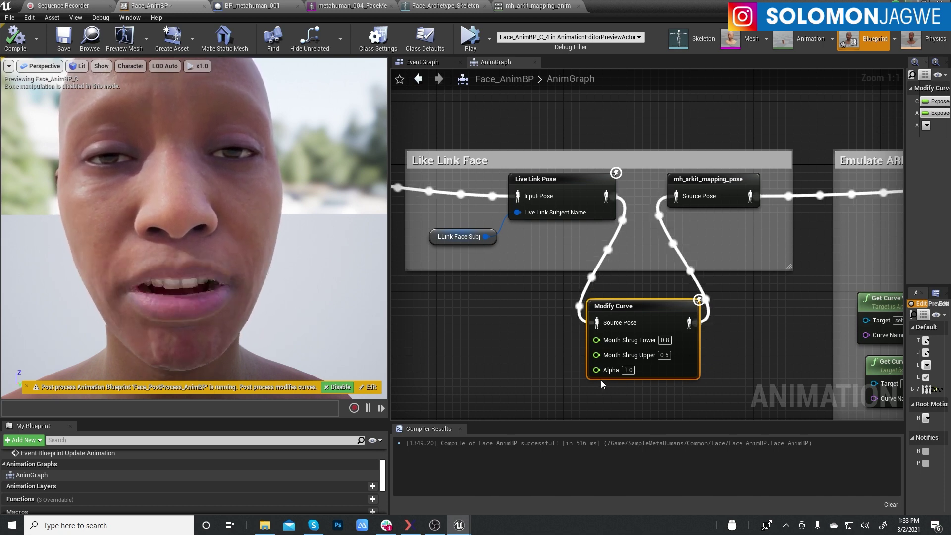
Replace Mouth Shrug Upper with 0.8 and recompile Face_AnimBP.
{"action": "left_click", "coordinate": [664, 355]}
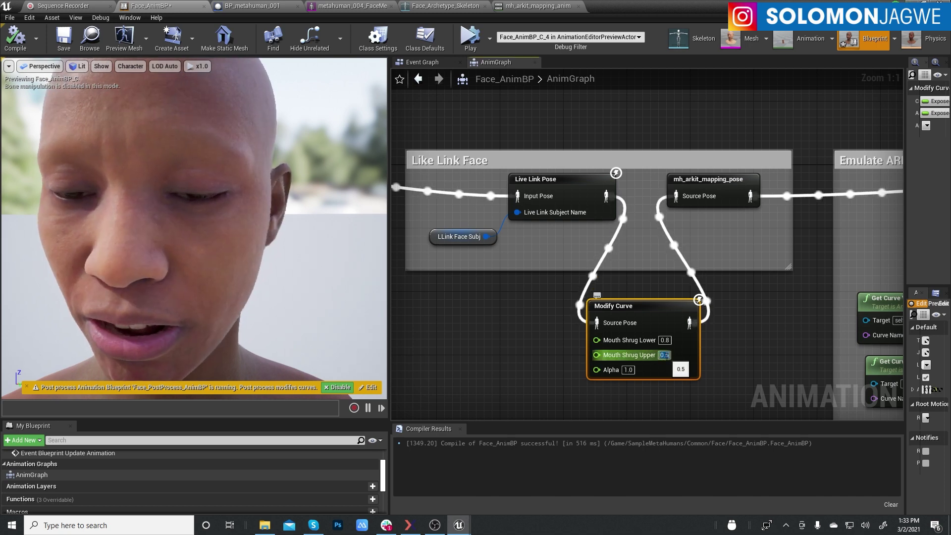
{"action": "key", "text": "BackSpace"}
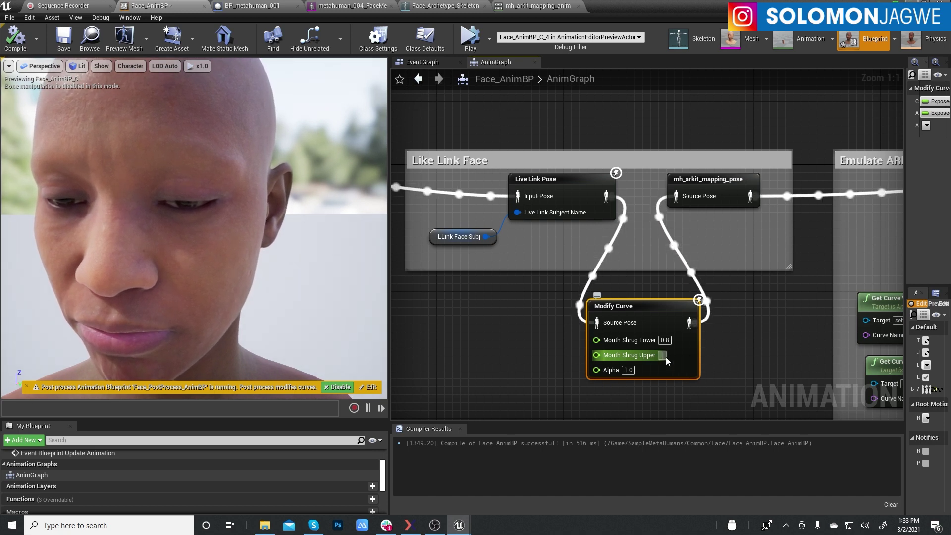
{"action": "type", "text": "0.8"}
{"action": "key", "text": "Return"}
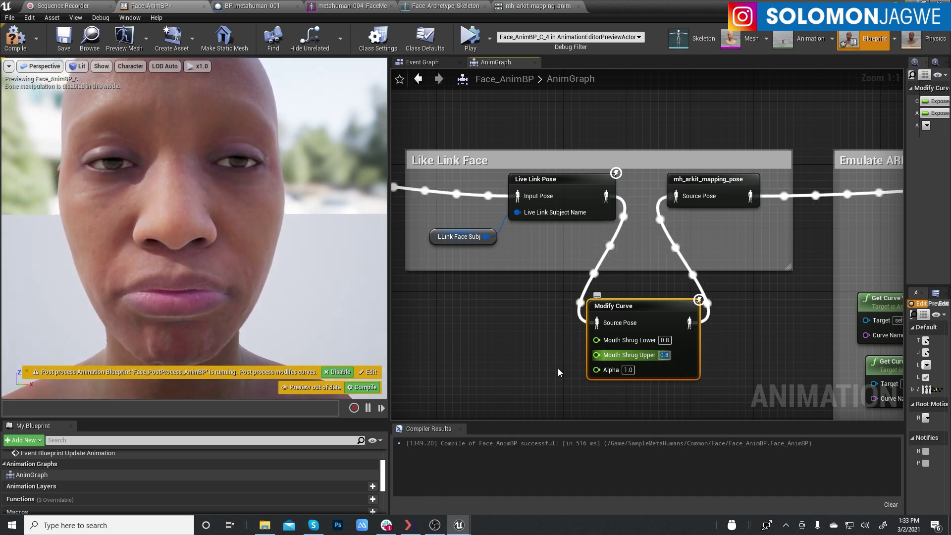
{"action": "left_click", "coordinate": [371, 389]}
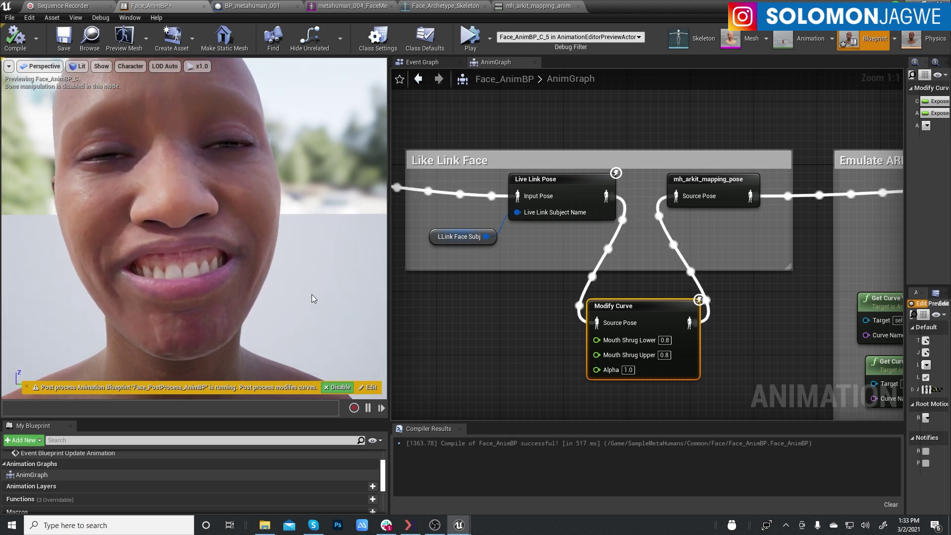
Change Mouth Shrug Upper from 0.8 to 0.1 and recompile, leaving Lower at 0.8.
{"action": "left_click", "coordinate": [664, 355]}
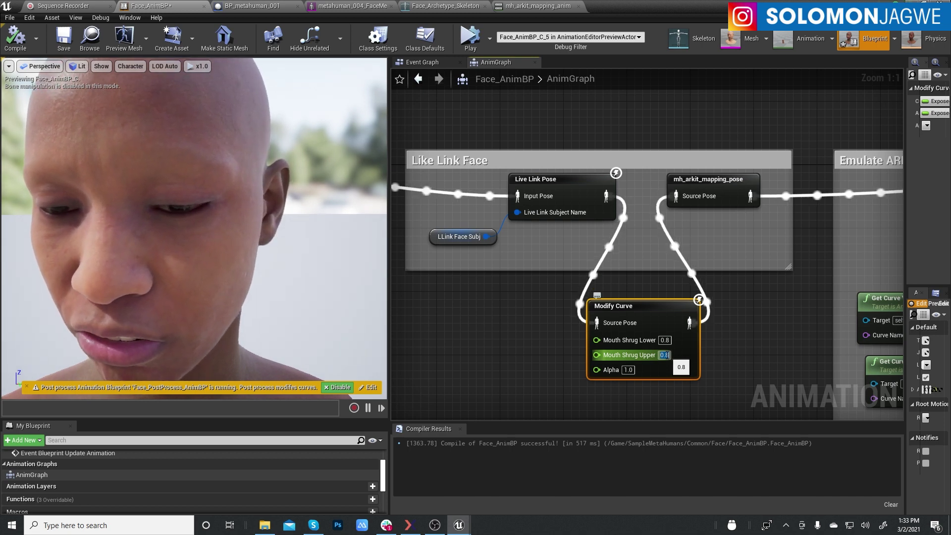
{"action": "key", "text": "BackSpace"}
{"action": "type", "text": "0.1"}
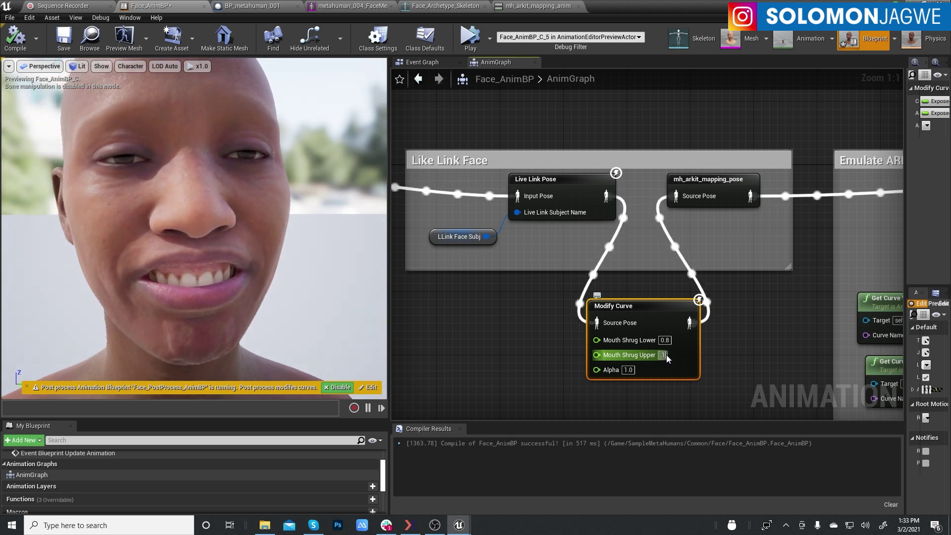
{"action": "key", "text": "Return"}
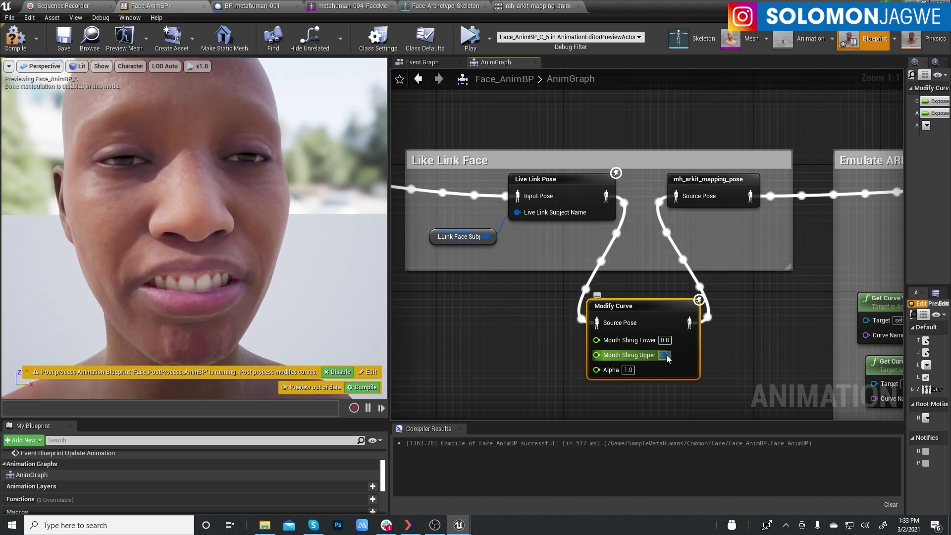
{"action": "left_click", "coordinate": [365, 390]}
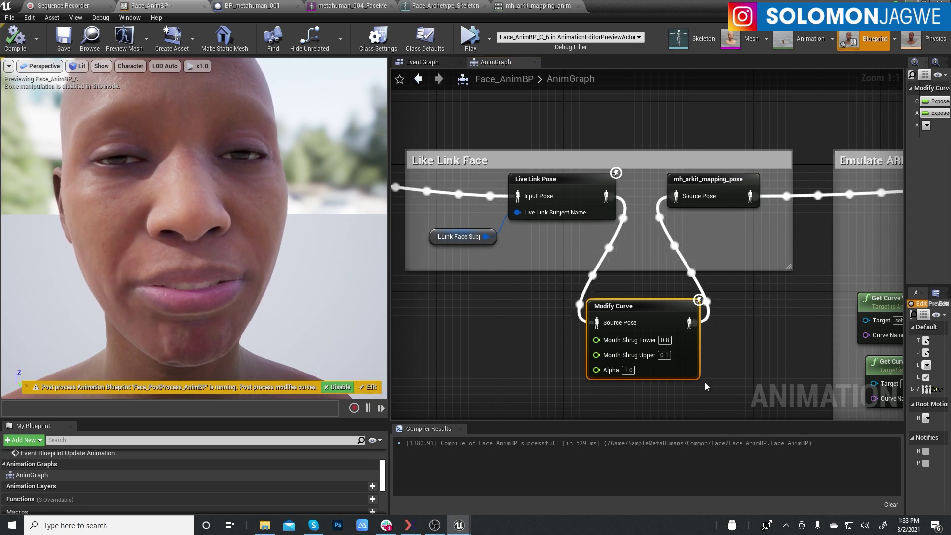
{"action": "mouse_move", "coordinate": [665, 359]}
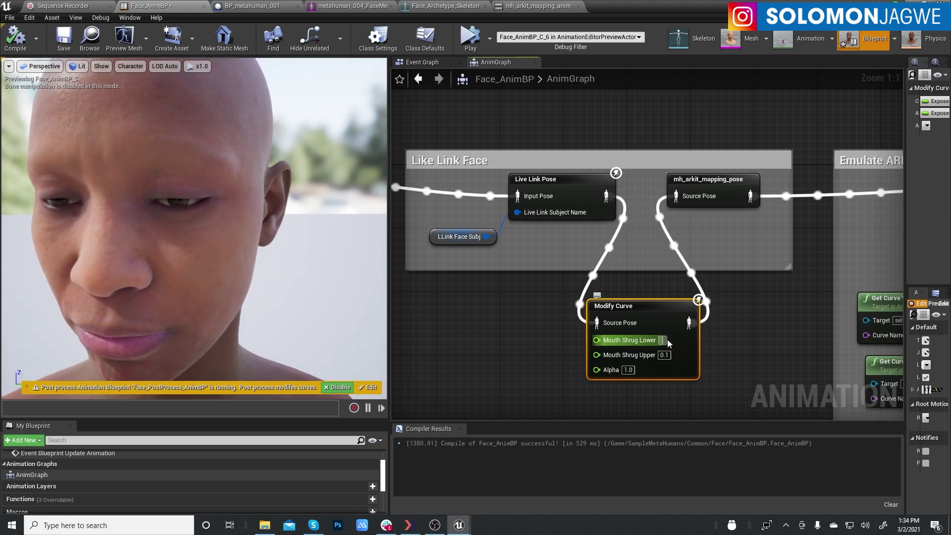
Enter 0.5 for Mouth Shrug Lower and recompile Face_AnimBP.
{"action": "type", "text": "0.5"}
{"action": "key", "text": "Return"}
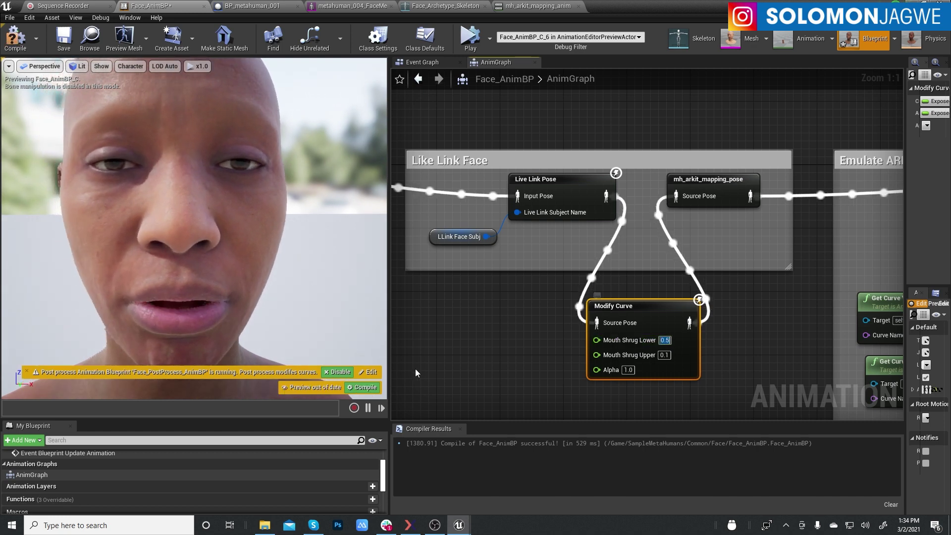
{"action": "left_click", "coordinate": [363, 386]}
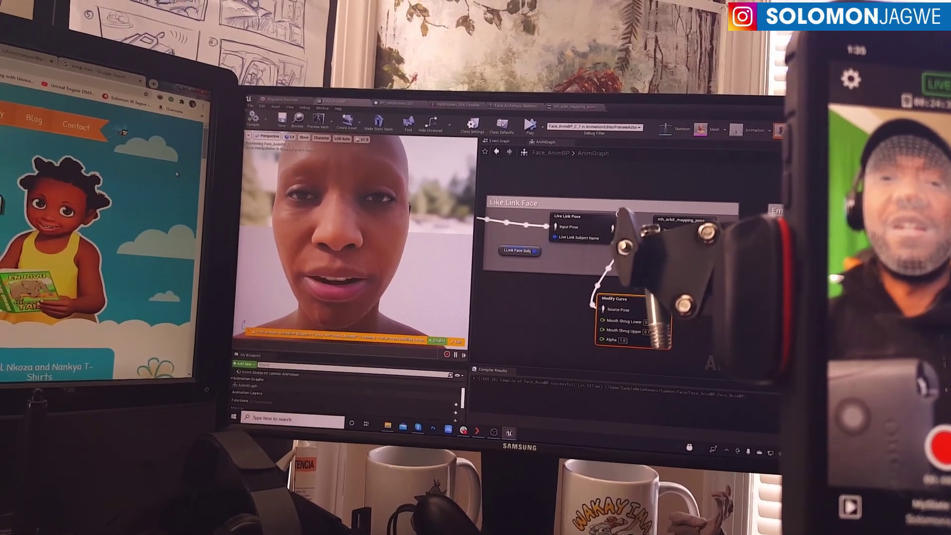
Return to the level editor and collapse the Content Browser so the viewport fills the window.
{"action": "key", "text": "alt+Tab"}
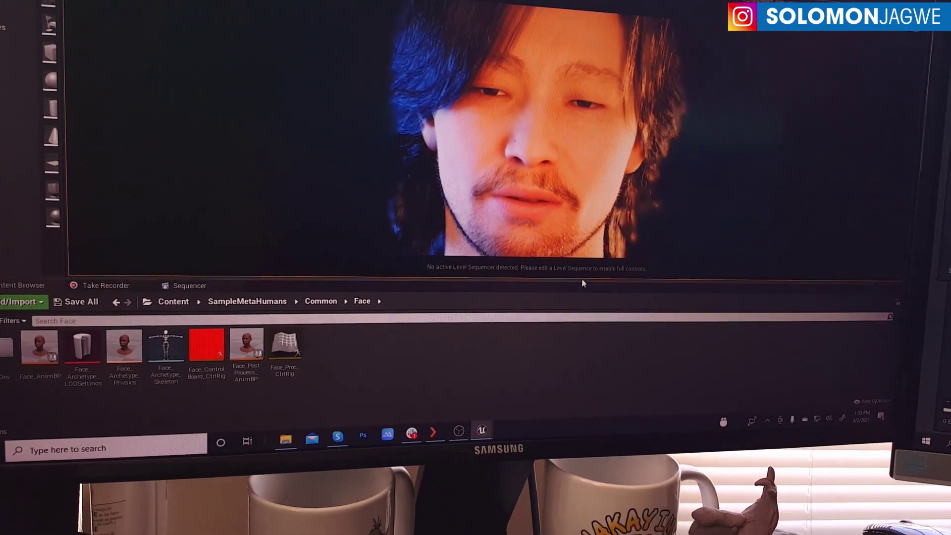
{"action": "left_click_drag", "start_coordinate": [578, 305], "coordinate": [578, 413]}
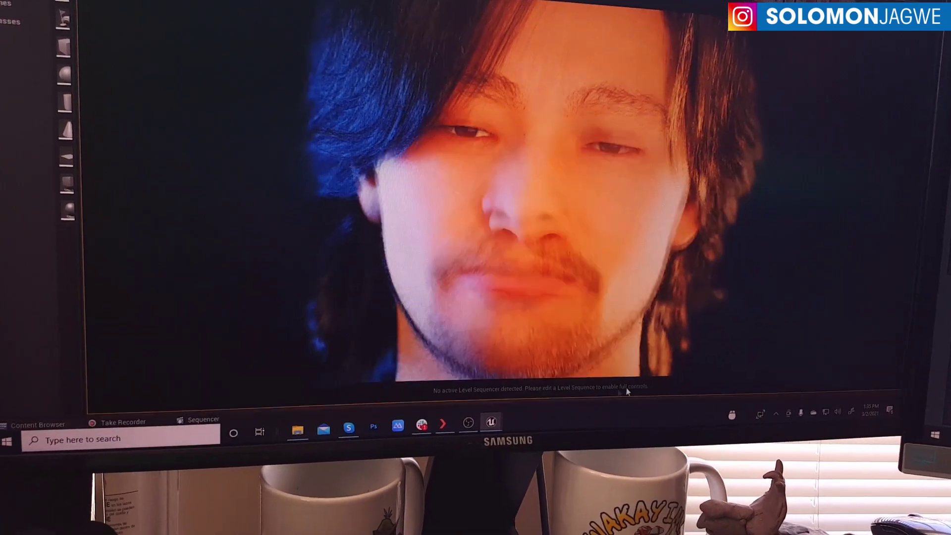